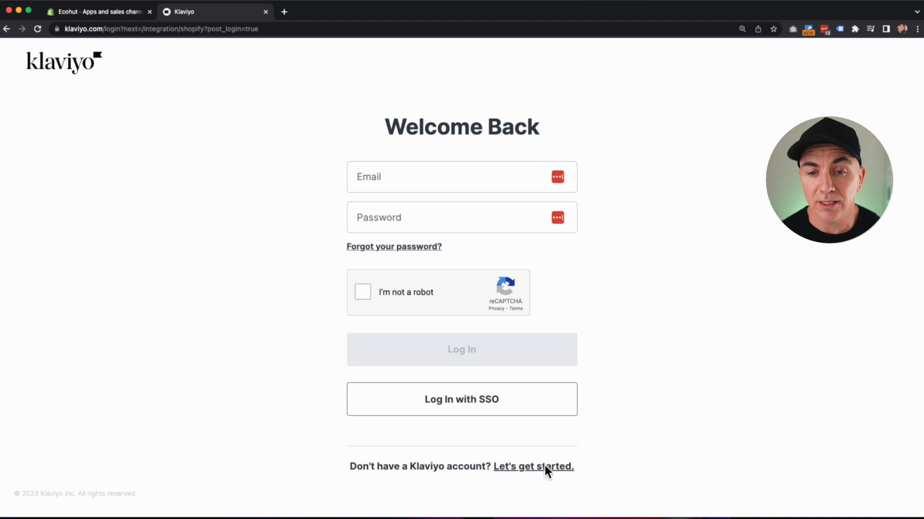
Create a Klaviyo account with the store's support e-mail and a password, connecting it to Shopify.
left_click(542, 473)
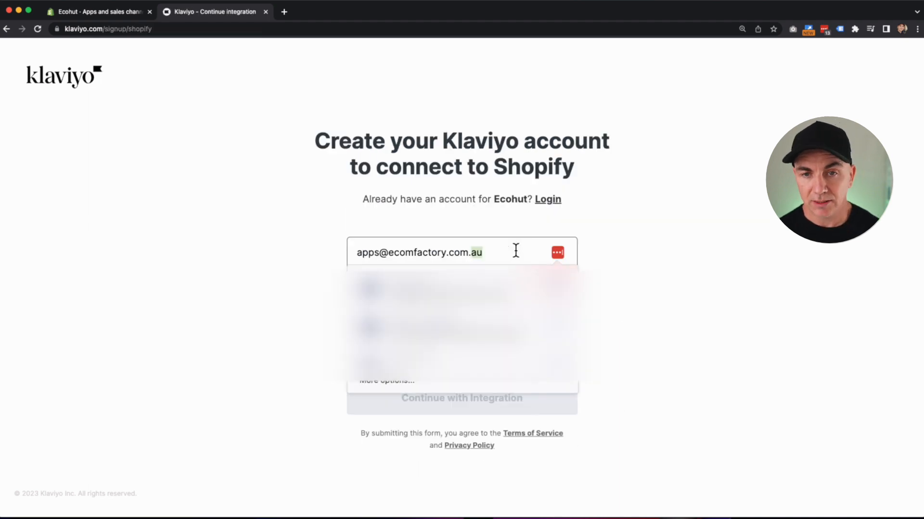
key("BackSpace")
key("BackSpace")
key("BackSpace")
key("BackSpace")
key("BackSpace")
key("BackSpace")
key("BackSpace")
key("BackSpace")
key("BackSpace")
key("BackSpace")
key("BackSpace")
key("BackSpace")
key("BackSpace")
key("BackSpace")
key("BackSpace")
key("BackSpace")
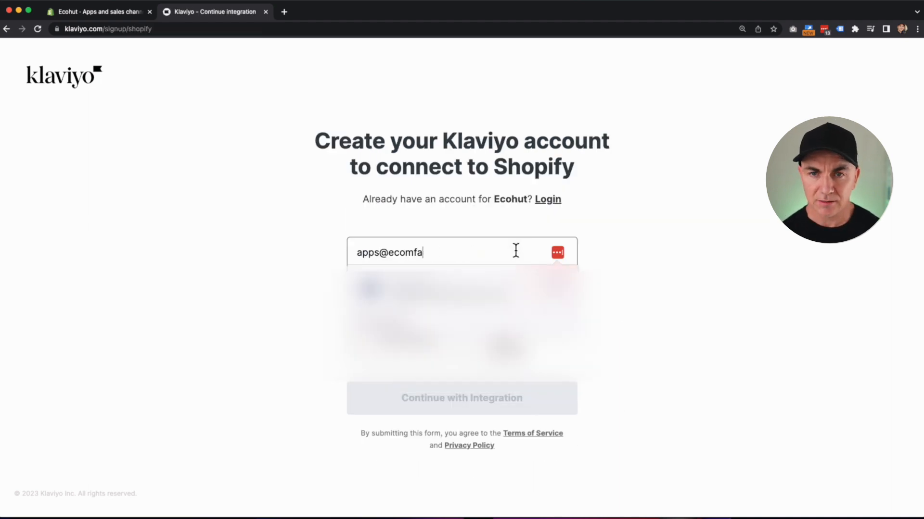
key("BackSpace")
key("BackSpace")
key("BackSpace")
key("BackSpace")
key("BackSpace")
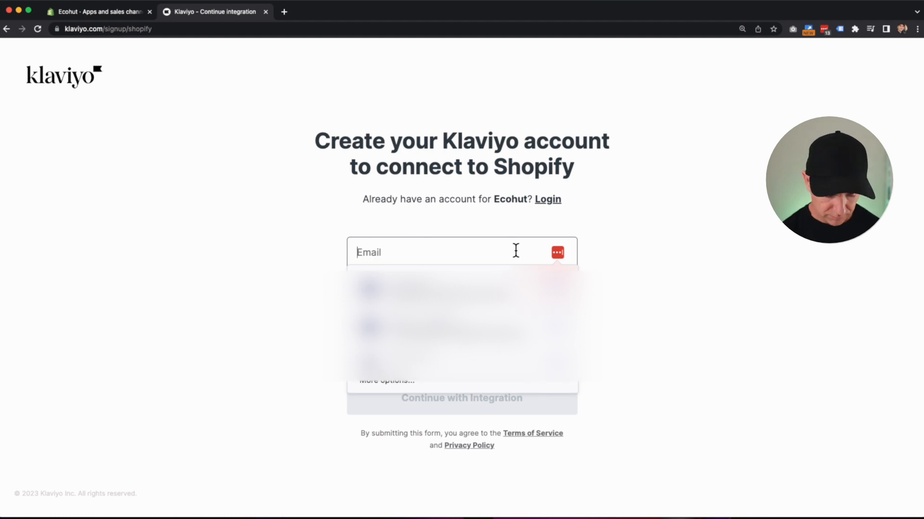
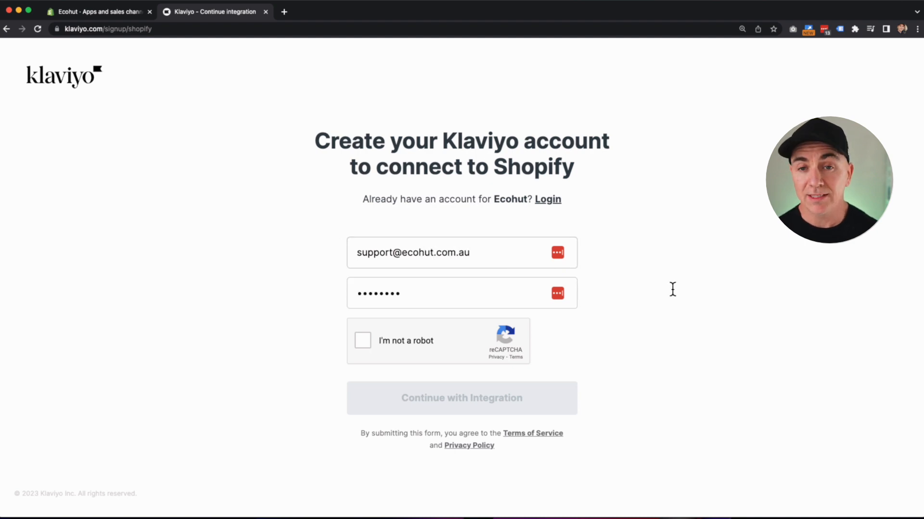
left_click(362, 341)
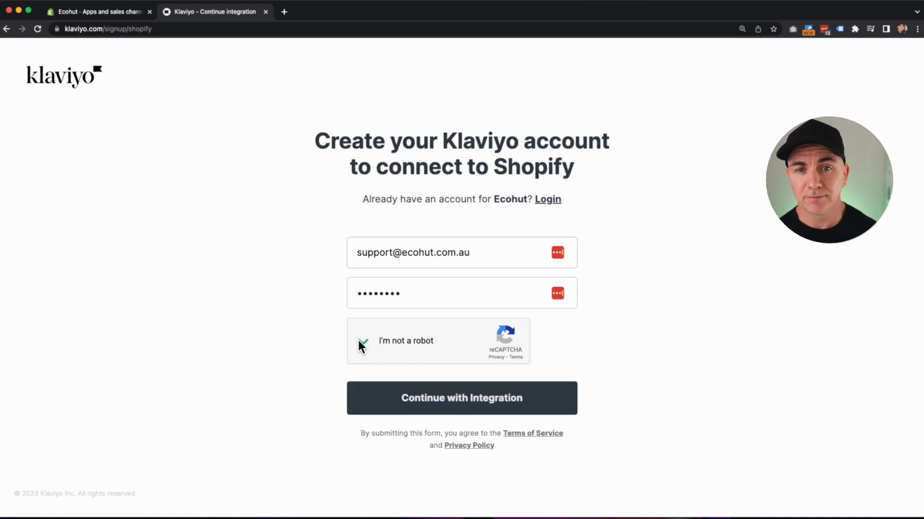
left_click(486, 406)
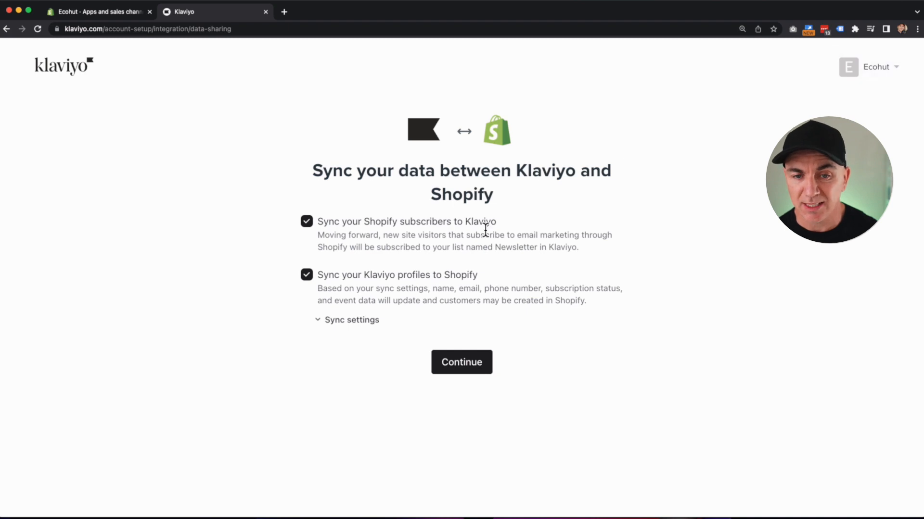
Accept the Shopify sync settings with All profiles and both sync options kept on.
left_click(349, 319)
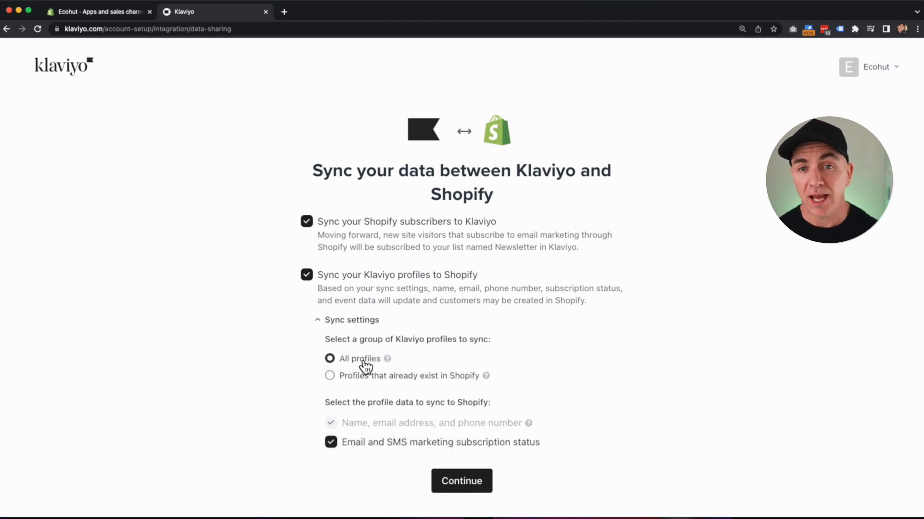
left_click(458, 481)
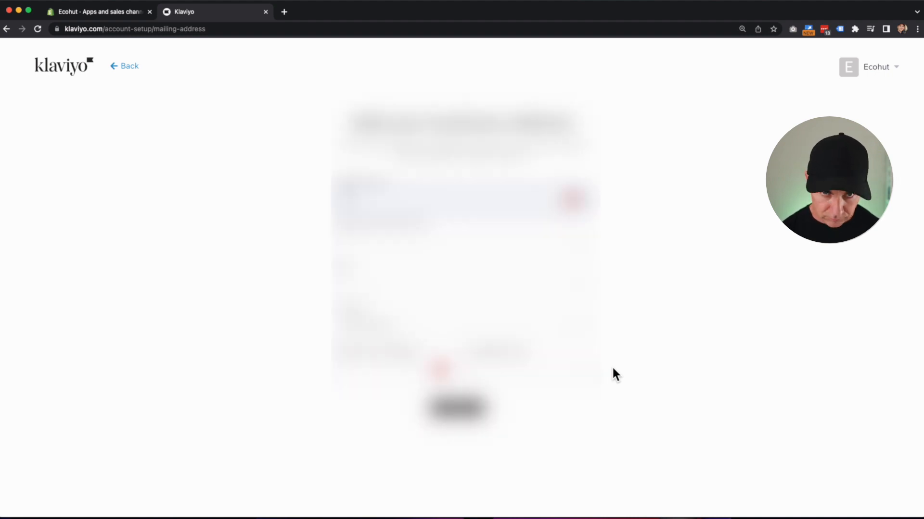
Fill in the business mailing address and select the business's country.
key("Tab")
key("Tab")
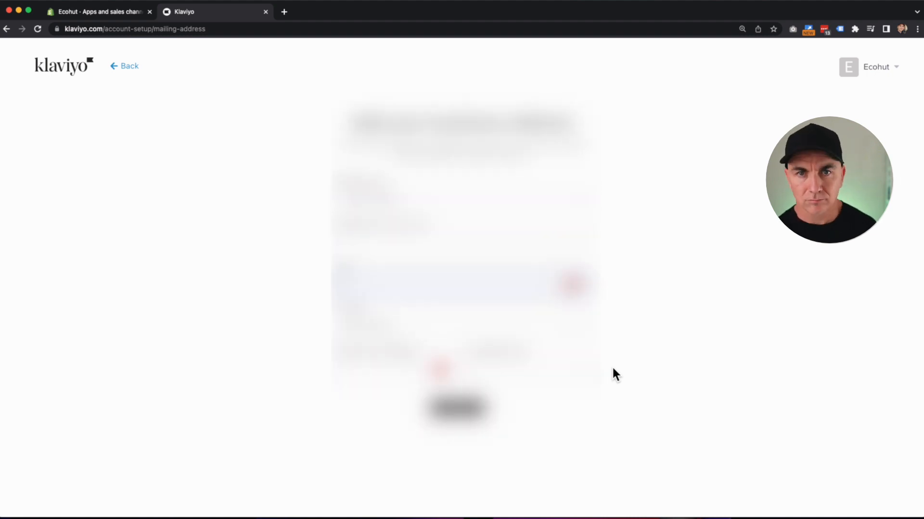
key("BackSpace")
type("S")
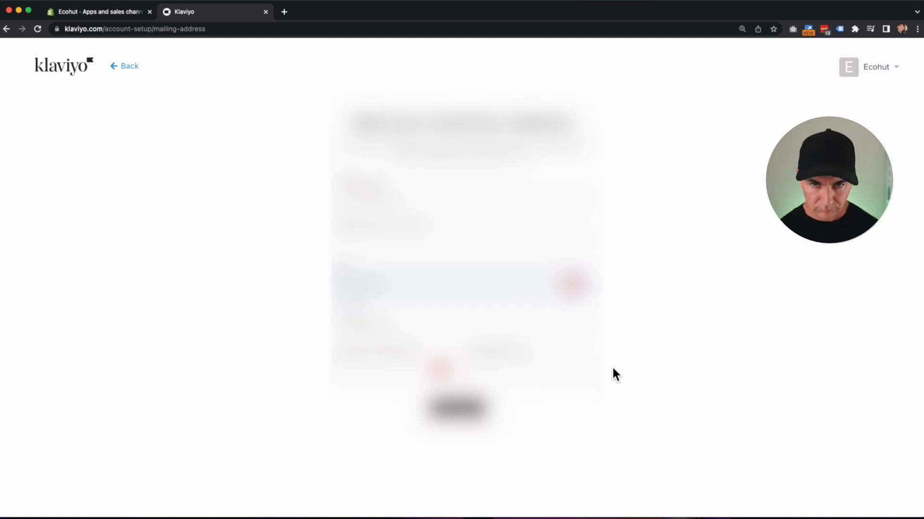
left_click(418, 320)
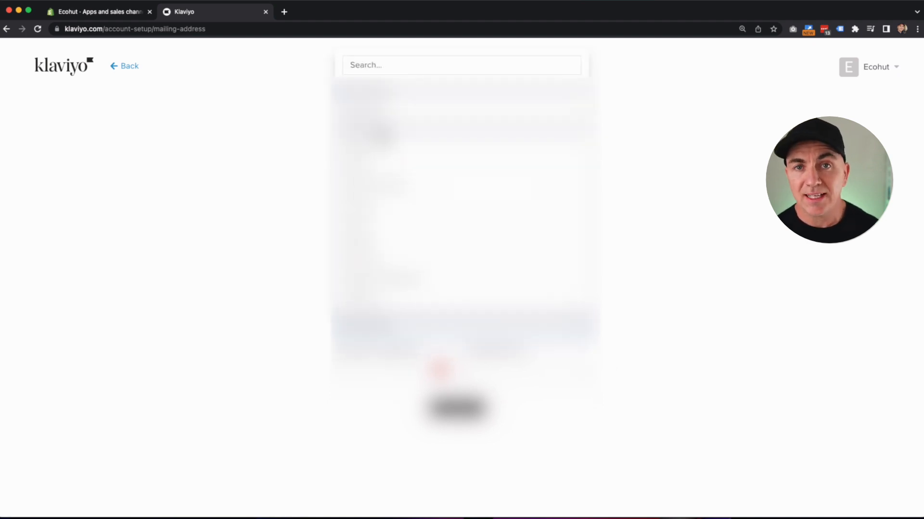
scroll(397, 264, "down", 3)
left_click(396, 233)
left_click(403, 368)
key("Tab")
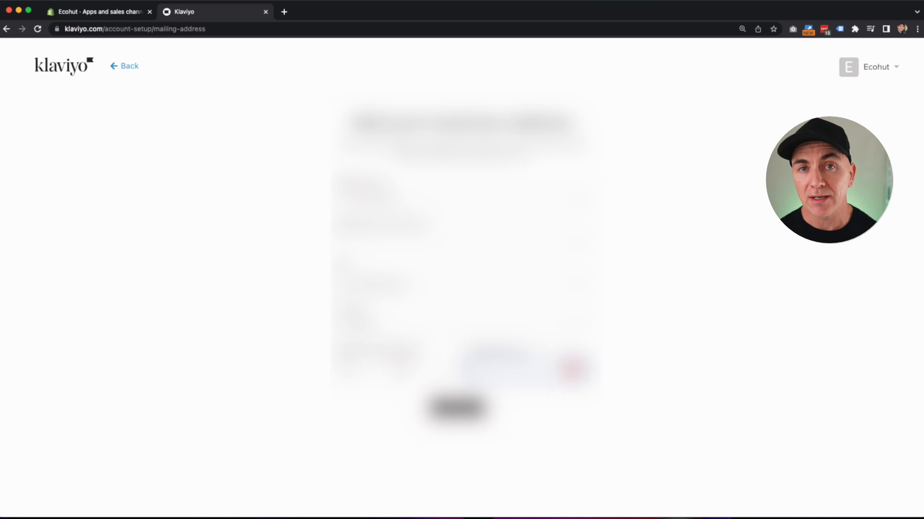
left_click(457, 408)
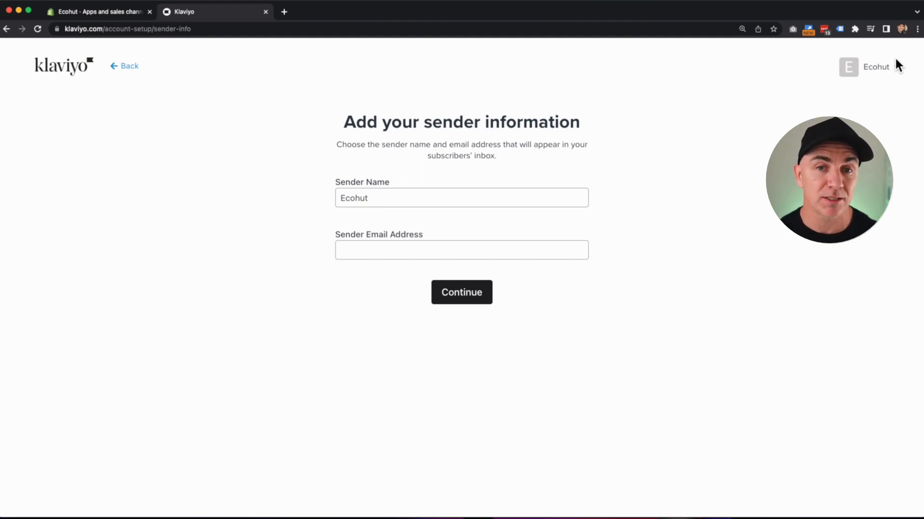
Enter the store's support e-mail as sender address for sender name 'Ecohut'.
left_click(512, 249)
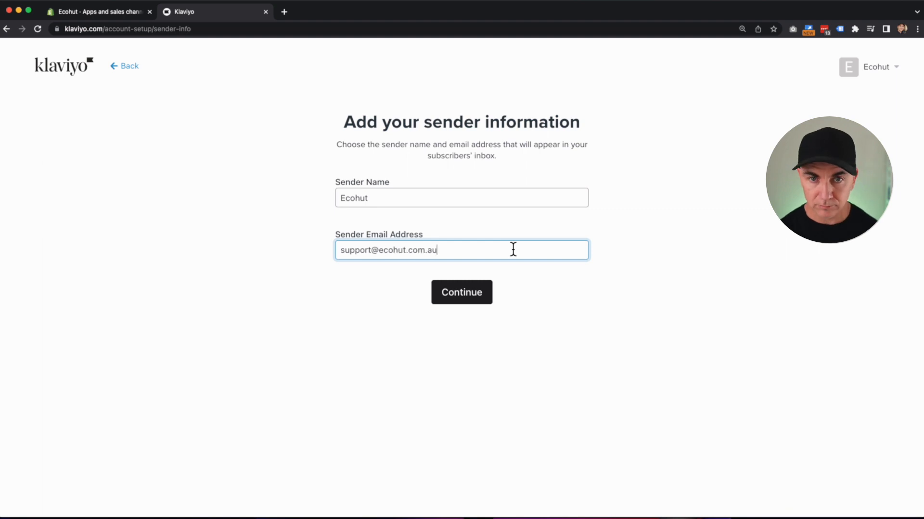
left_click(483, 293)
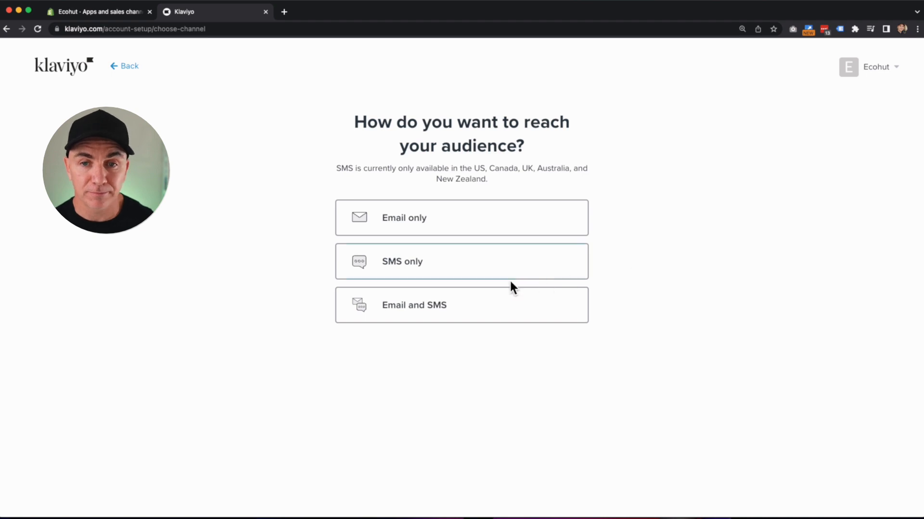
Choose Email and SMS to reach the audience, then go to Shopify's App Embed settings.
left_click(496, 305)
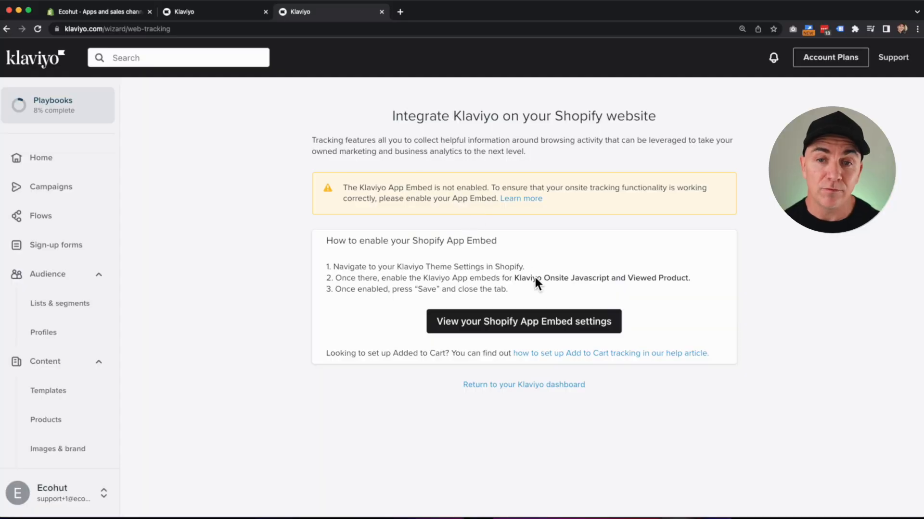
left_click(529, 323)
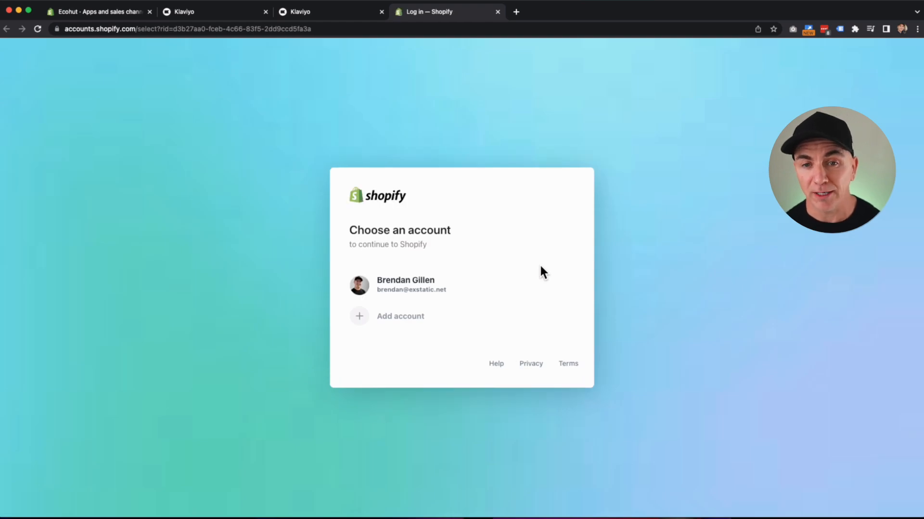
Enable and save the Klaviyo Onsite Javascript embed in the Dawn theme, then verify it stays on.
left_click(468, 281)
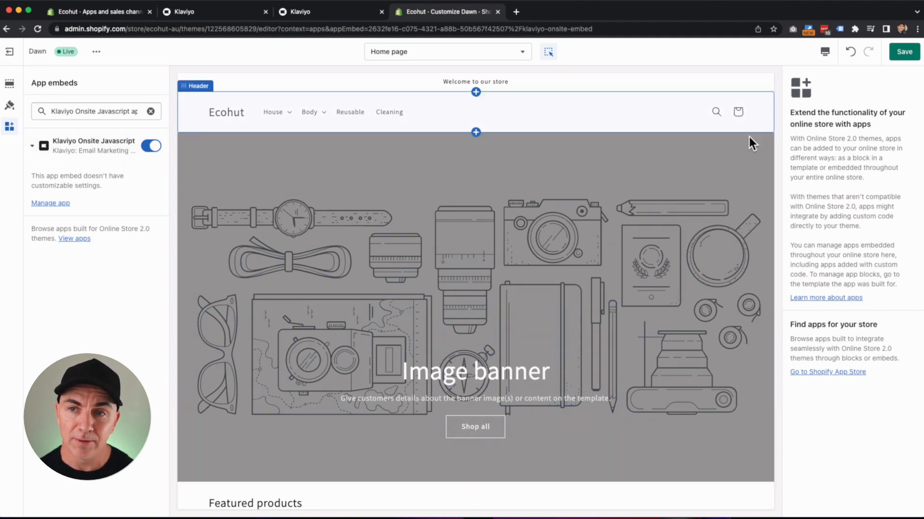
left_click(914, 54)
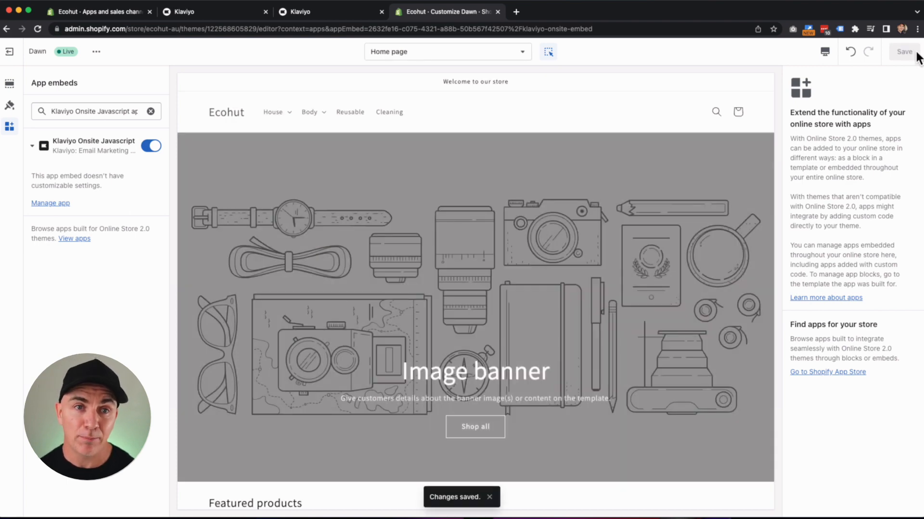
left_click(12, 53)
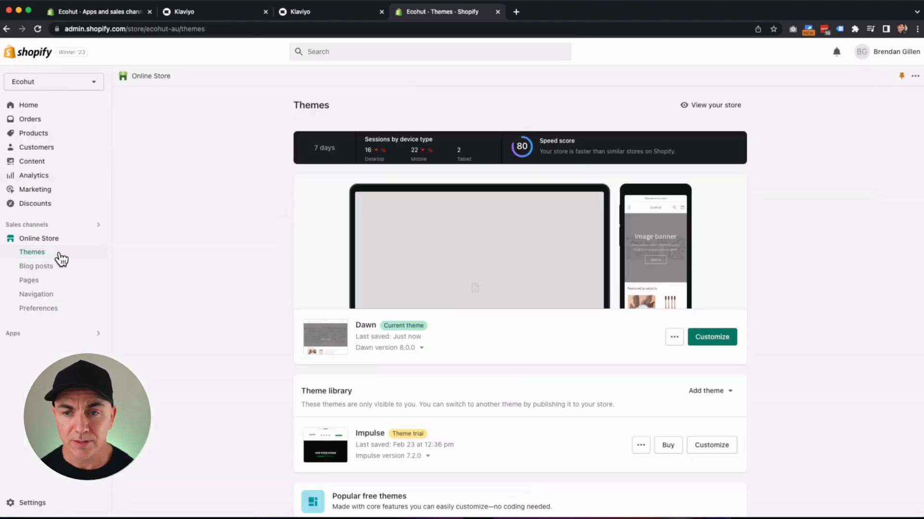
left_click(707, 340)
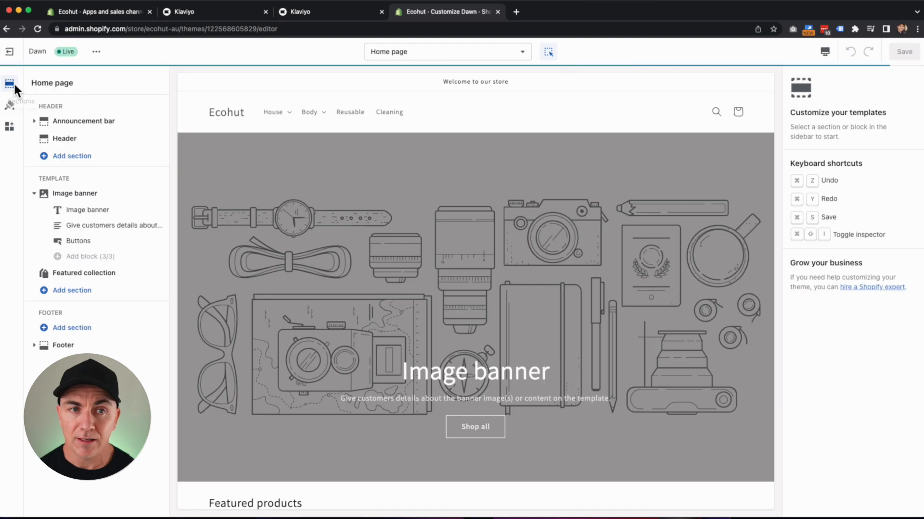
left_click(10, 131)
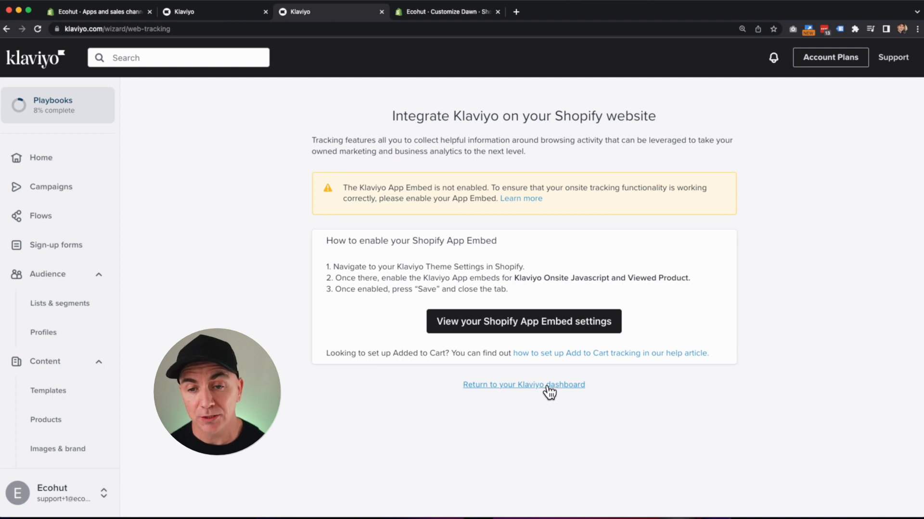
Return to the dashboard, skip contact import, and start building the brand library.
left_click(547, 387)
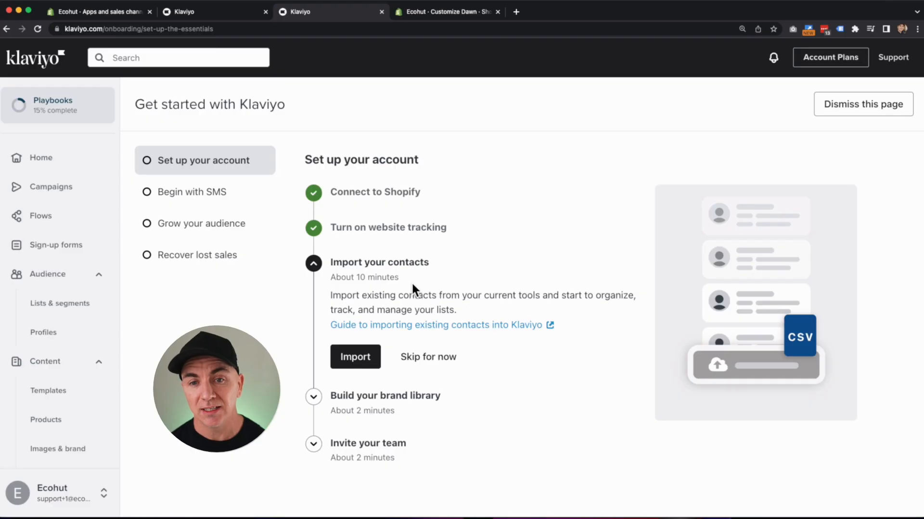
left_click(373, 359)
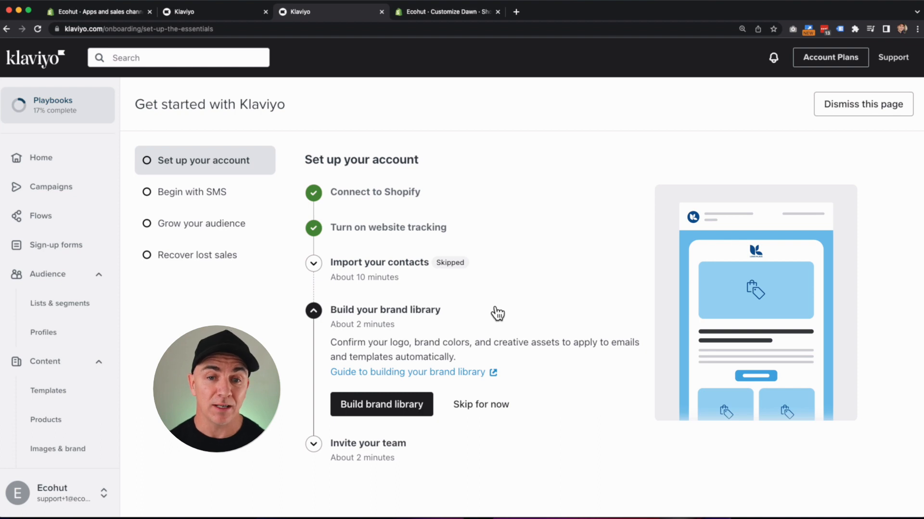
left_click(398, 405)
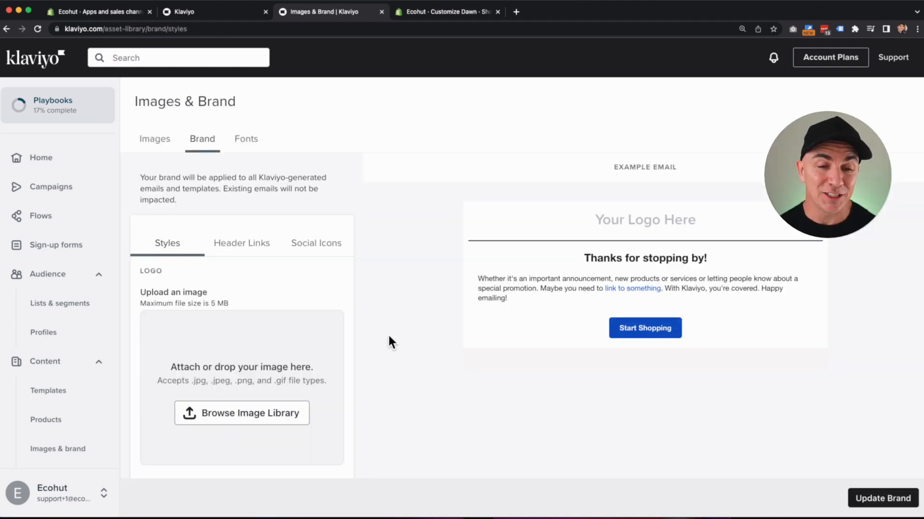
Add a first email header link 'Candles' with URL '#'.
left_click(244, 251)
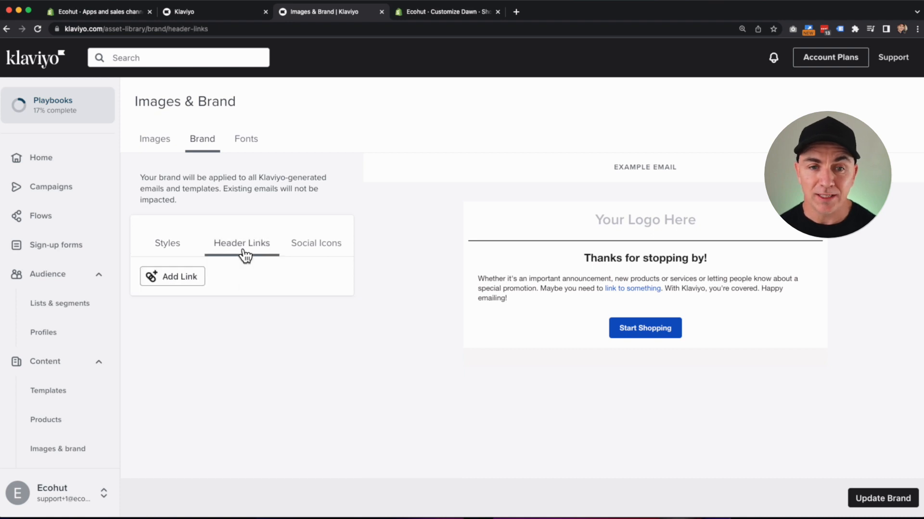
left_click(188, 281)
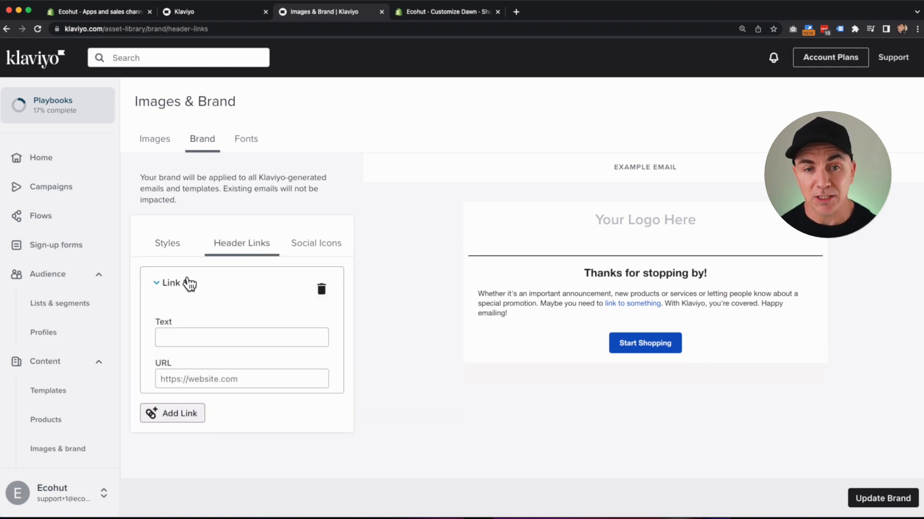
left_click(205, 338)
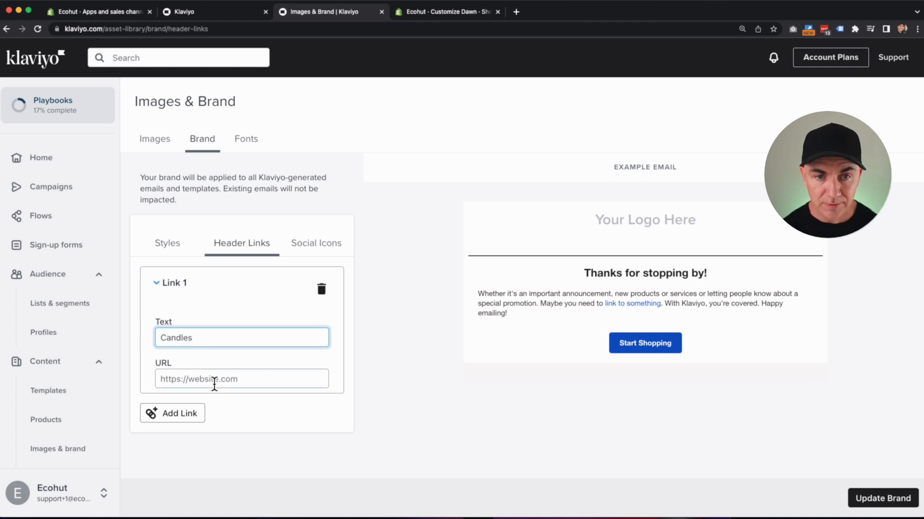
left_click(228, 379)
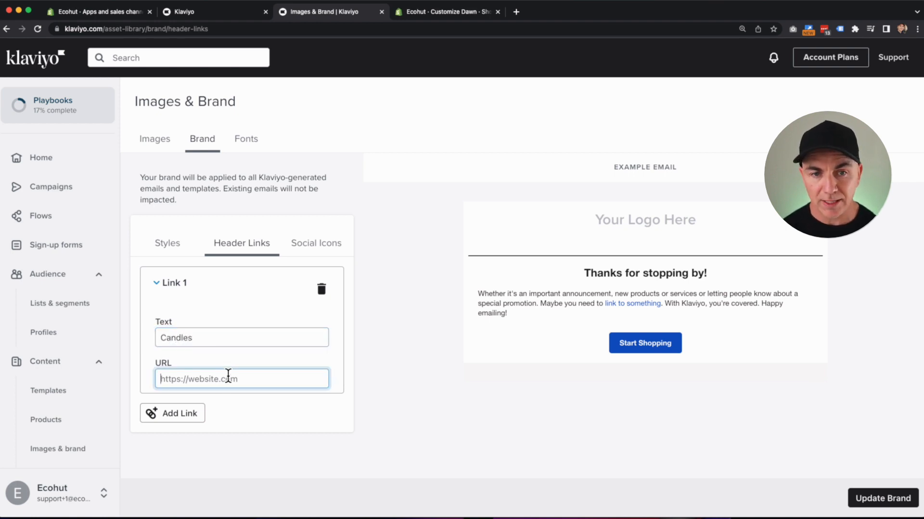
type("#")
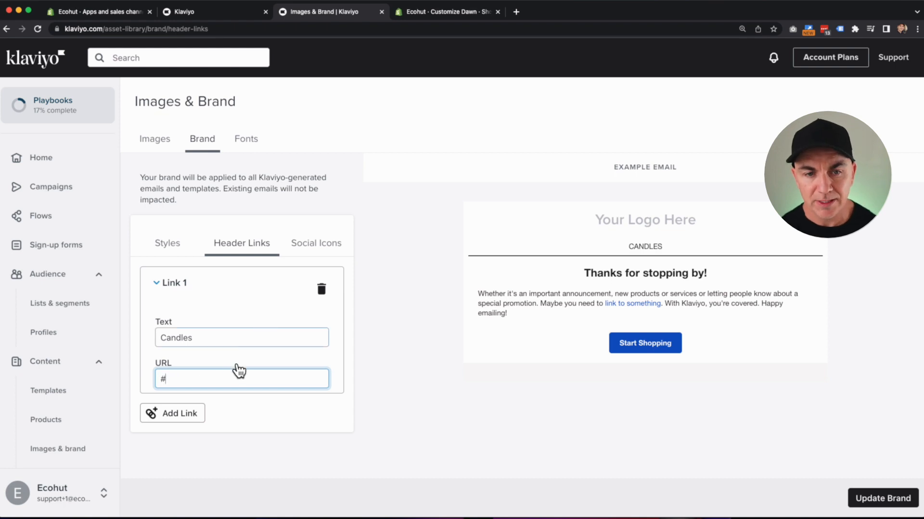
Add a second header link 'Soap' with URL '#' and update the brand.
left_click(179, 414)
scroll(216, 424, "down", 3)
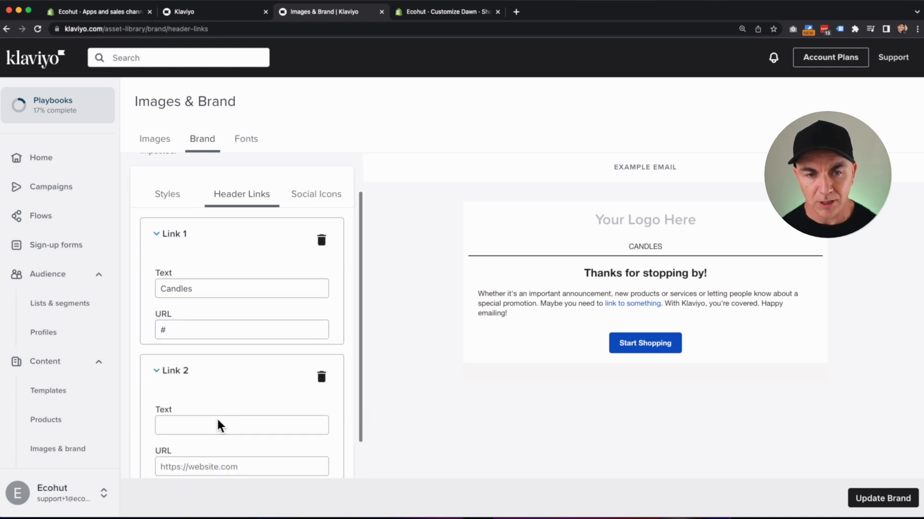
left_click(218, 377)
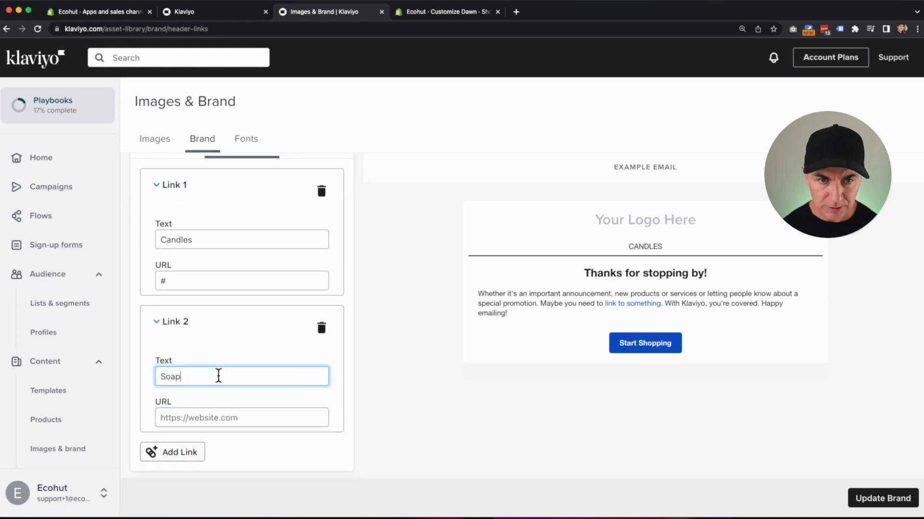
left_click(220, 414)
type("#")
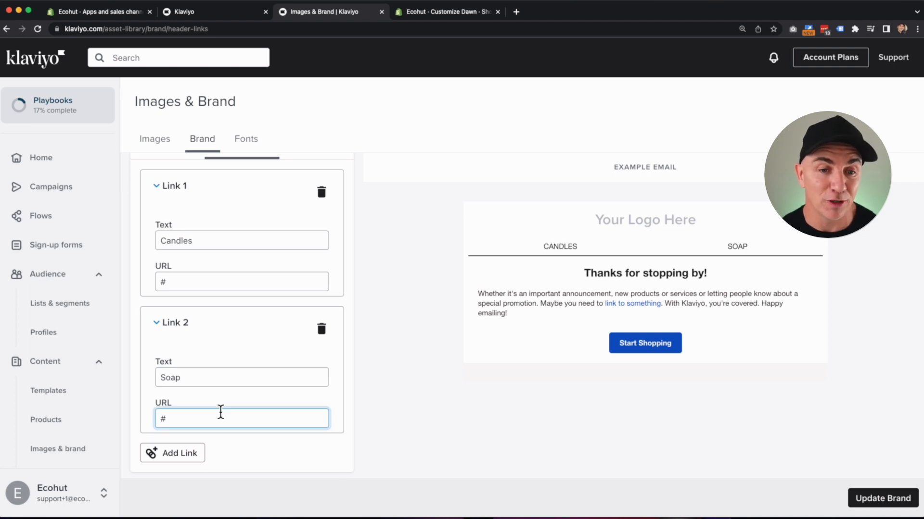
left_click(403, 286)
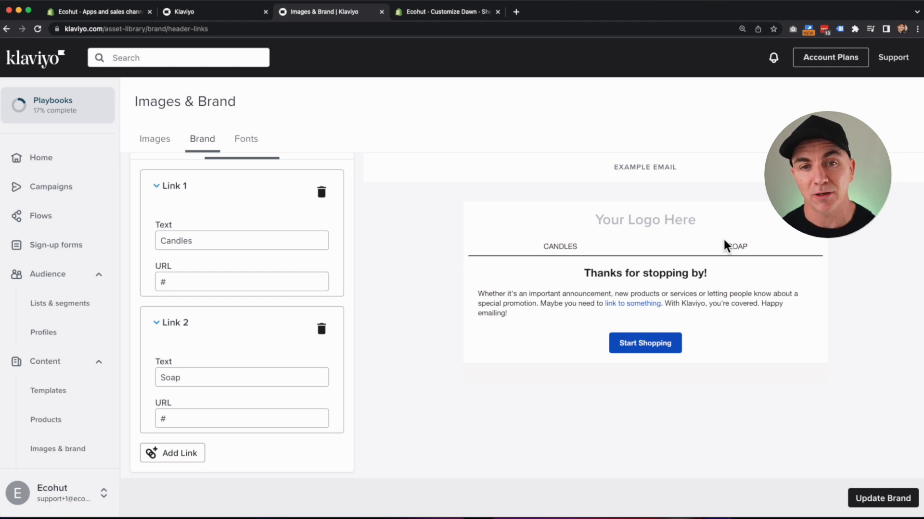
left_click(882, 498)
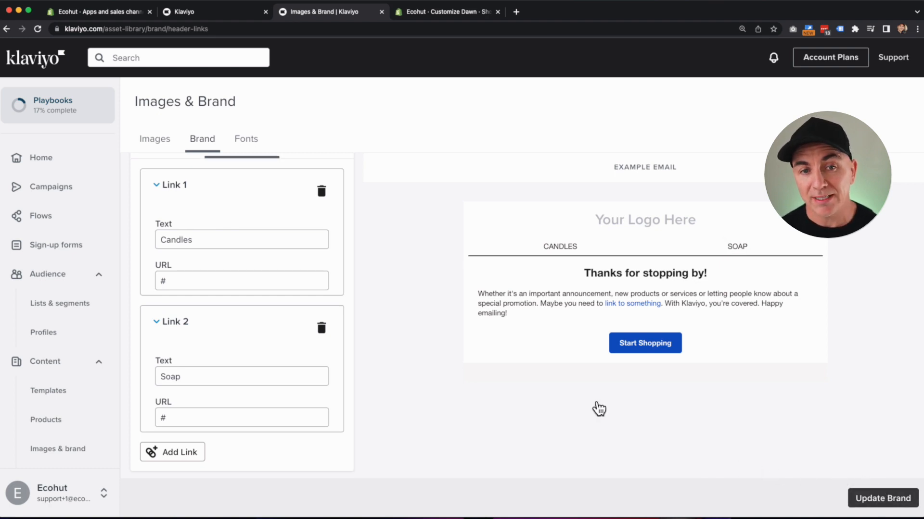
Choose Alegreya Sans from Google Fonts as the brand font and return to the checklist.
left_click(252, 141)
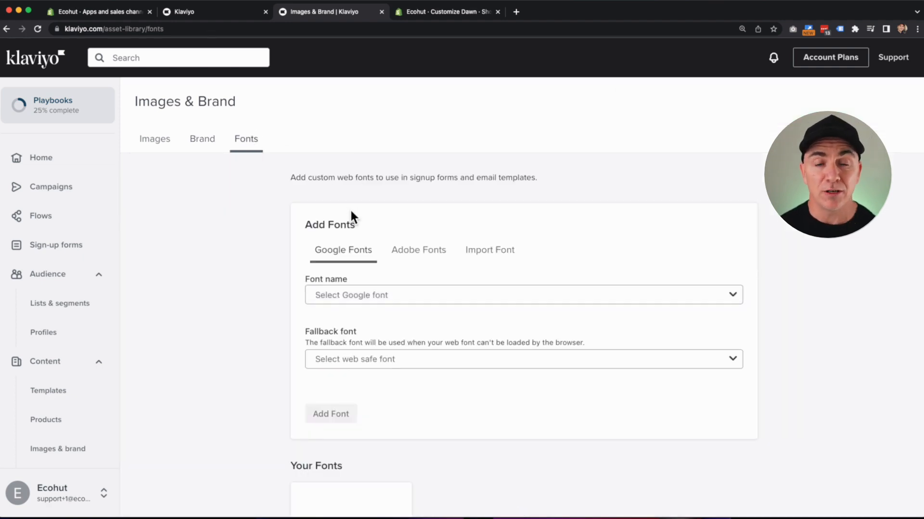
left_click(408, 295)
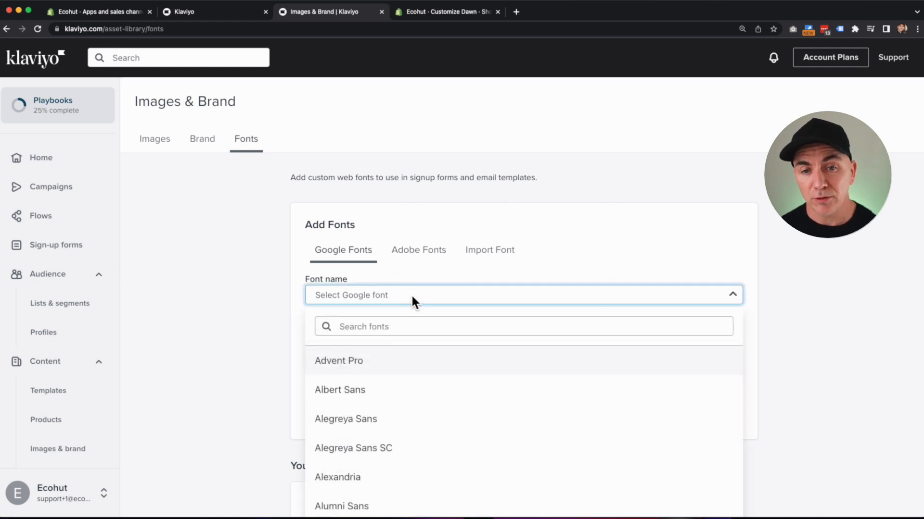
left_click(393, 423)
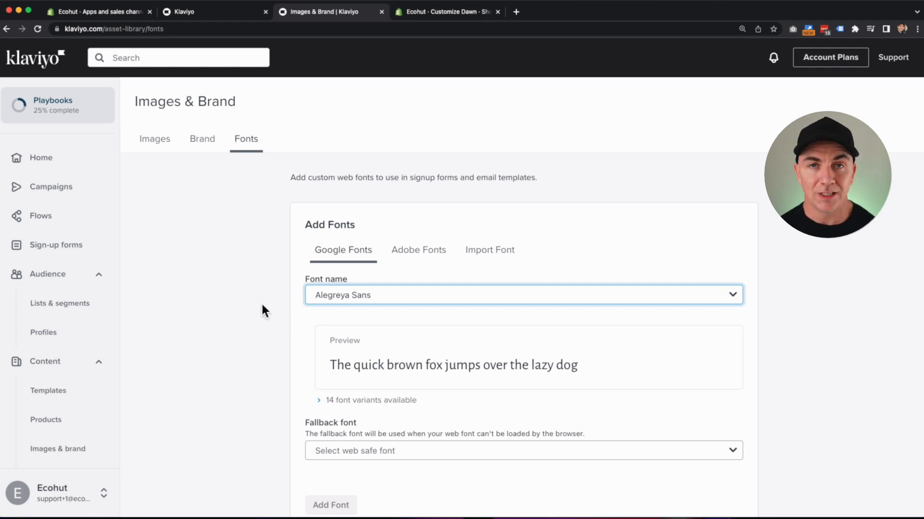
left_click(61, 110)
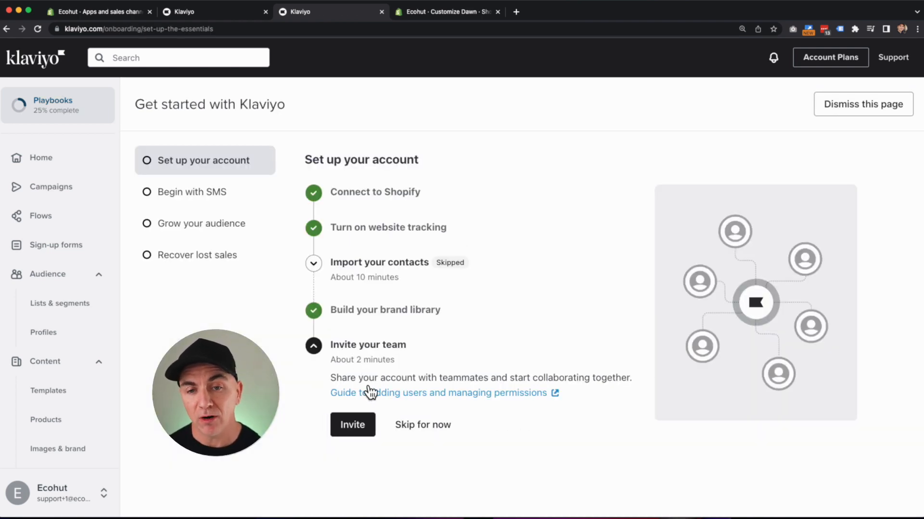
Skip team invites and confirm SMS sending for Australia with sender name Ecohut.
left_click(435, 431)
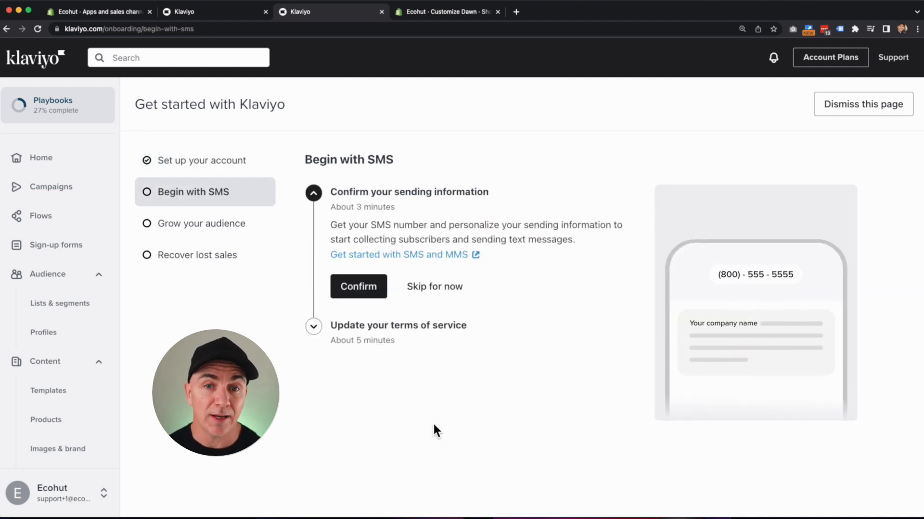
left_click(358, 291)
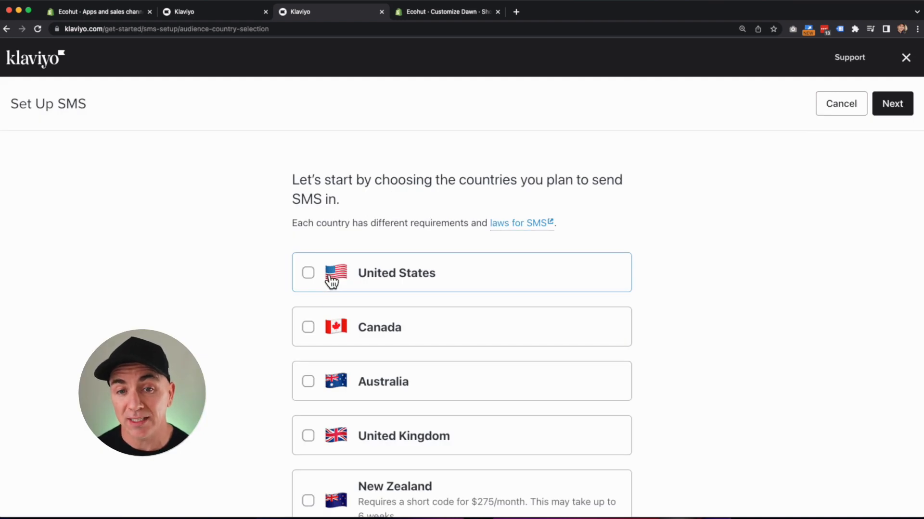
left_click(307, 382)
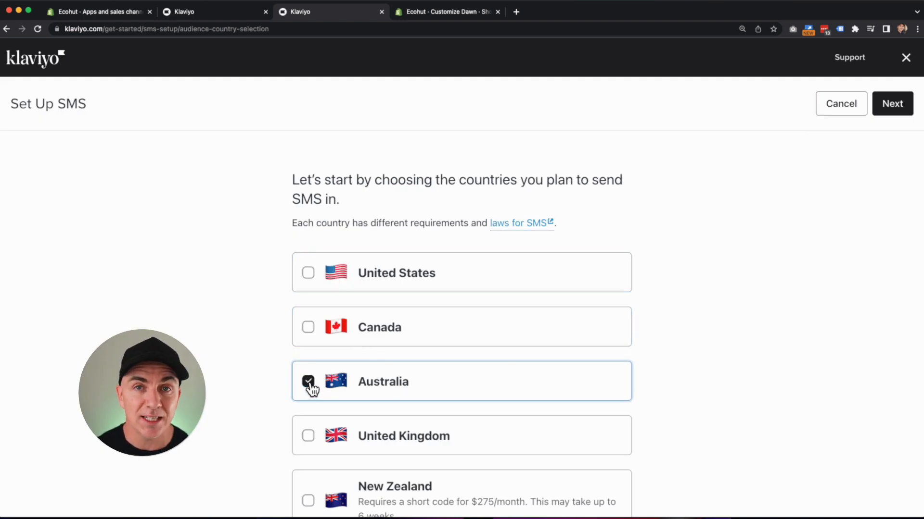
left_click(880, 105)
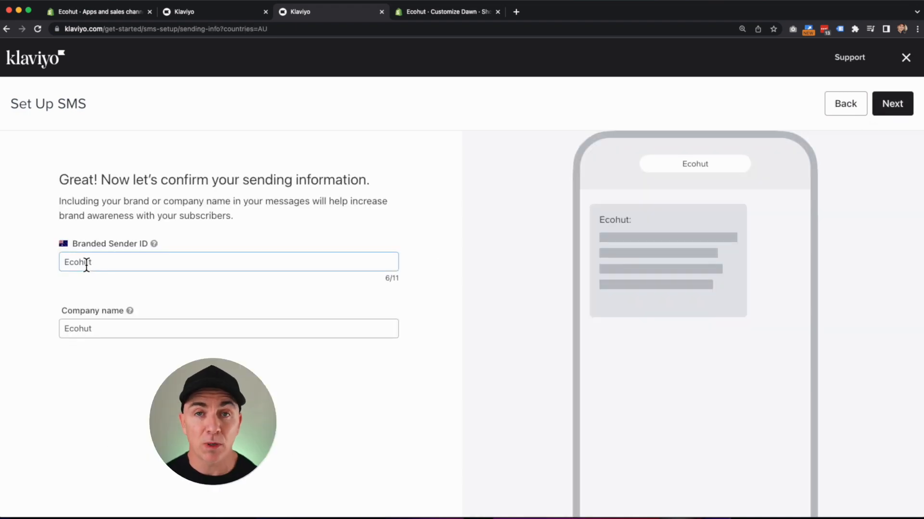
scroll(84, 265, "down", 1)
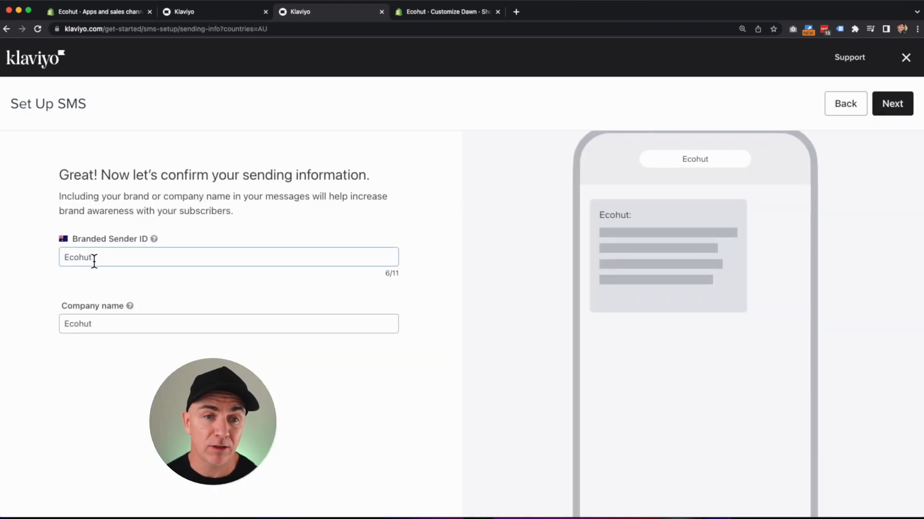
left_click(880, 110)
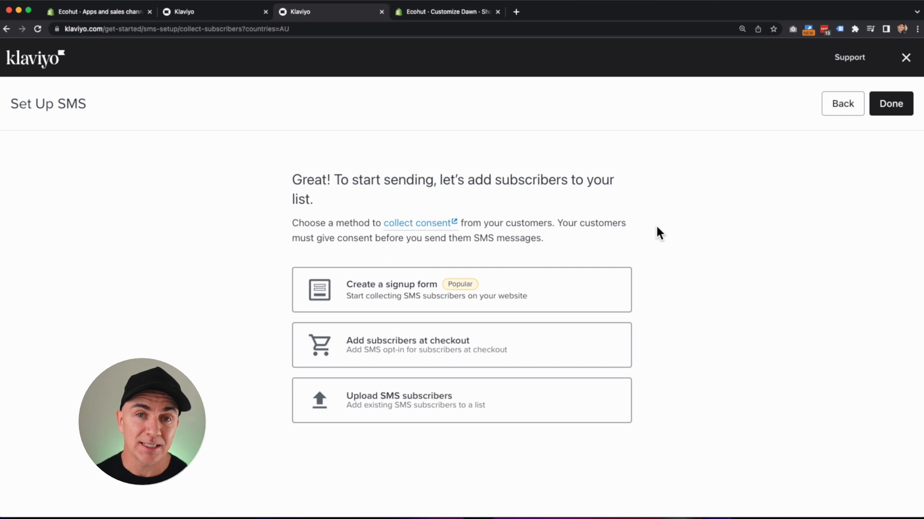
left_click(882, 106)
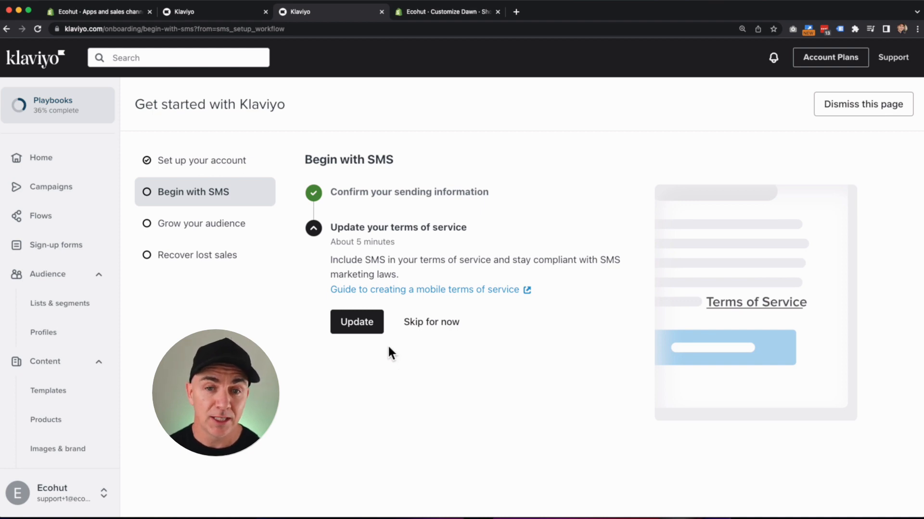
left_click(362, 327)
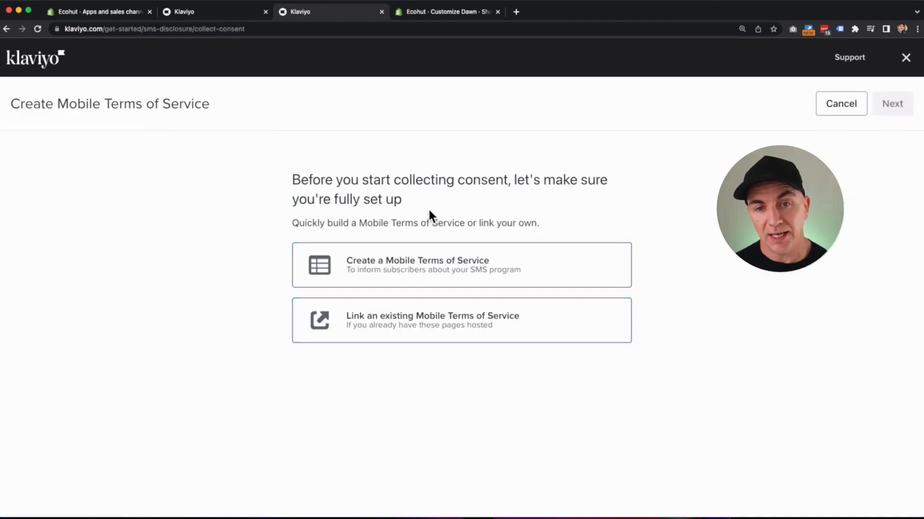
Start a new Mobile Terms of Service with the support e-mail and default message types.
left_click(424, 278)
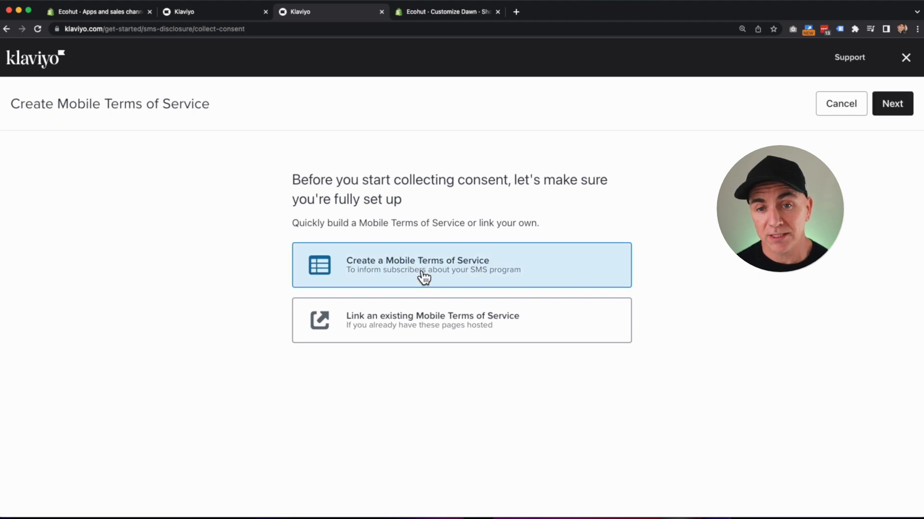
left_click(891, 103)
left_click(381, 318)
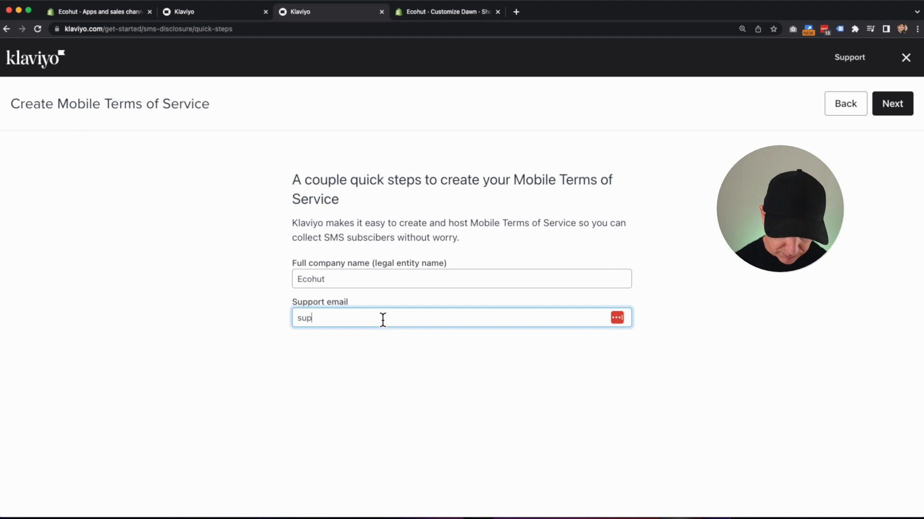
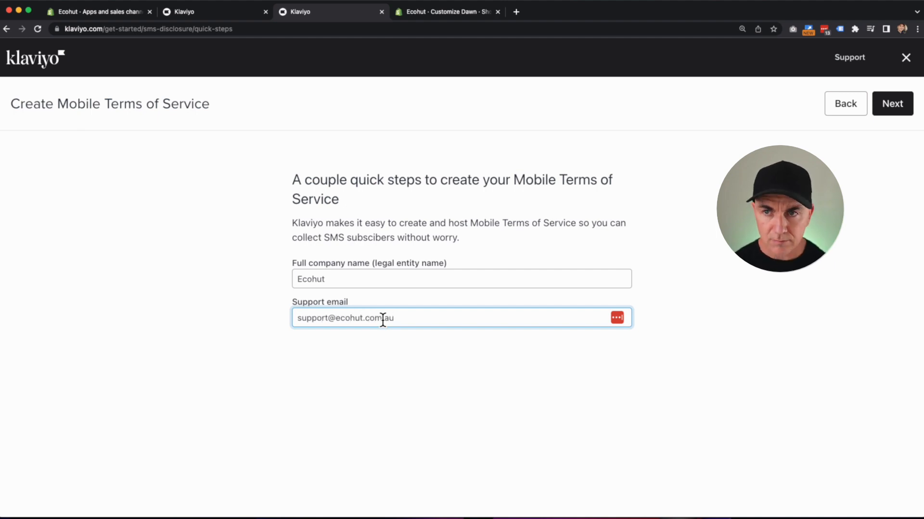
left_click(894, 109)
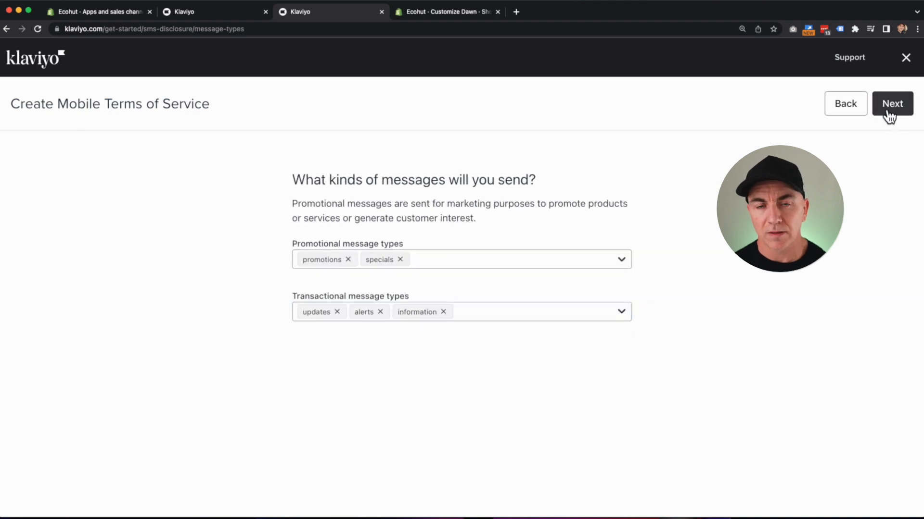
left_click(891, 114)
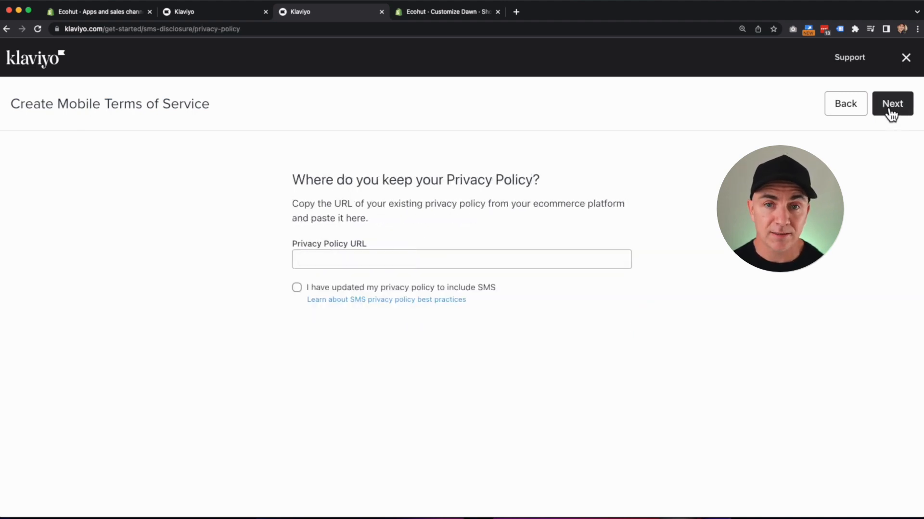
left_click(297, 288)
left_click(315, 260)
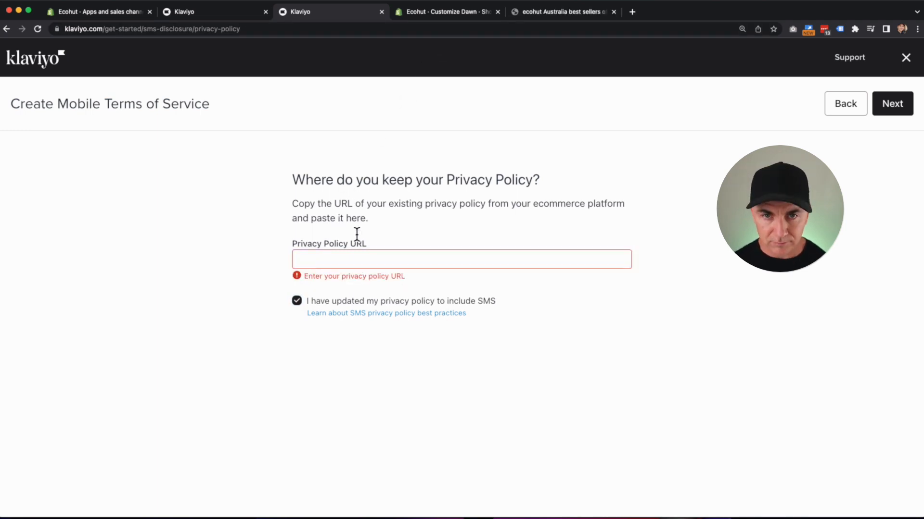
left_click(397, 263)
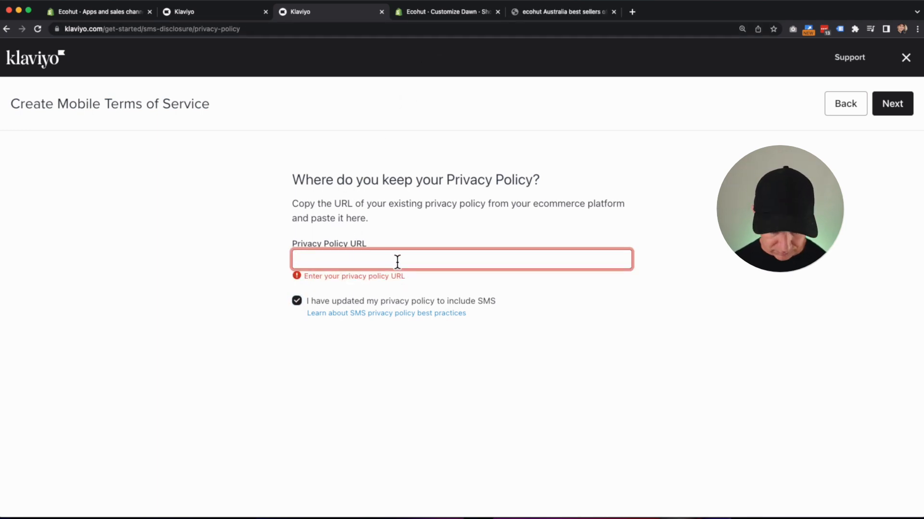
type("https://ecohut.com.au/")
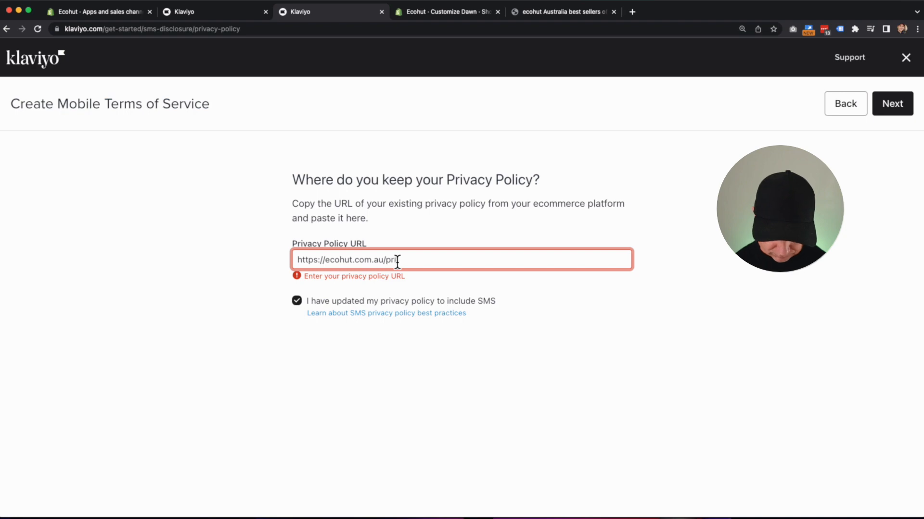
type("privacy-policy")
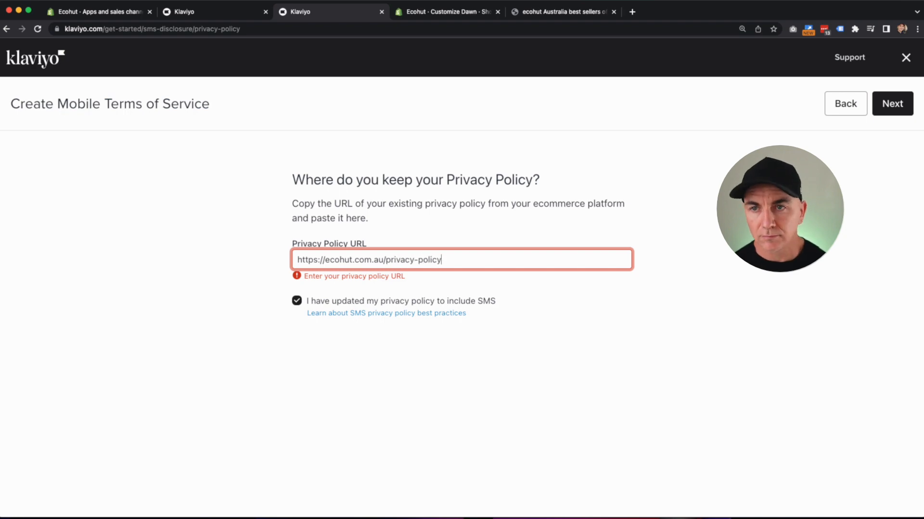
left_click(885, 117)
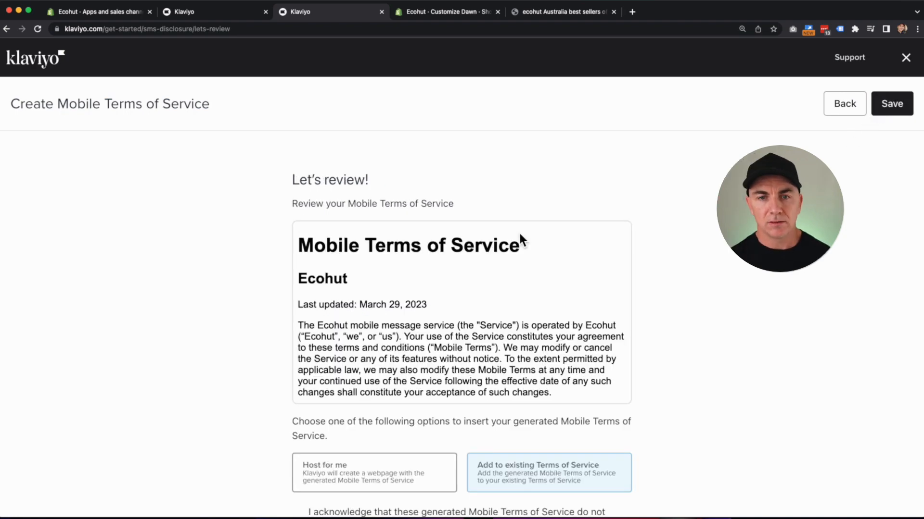
Publish Ecohut's Mobile Terms of Service hosted by Klaviyo, acknowledging they aren't legal advice.
scroll(518, 232, "down", 5)
scroll(518, 232, "down", 10)
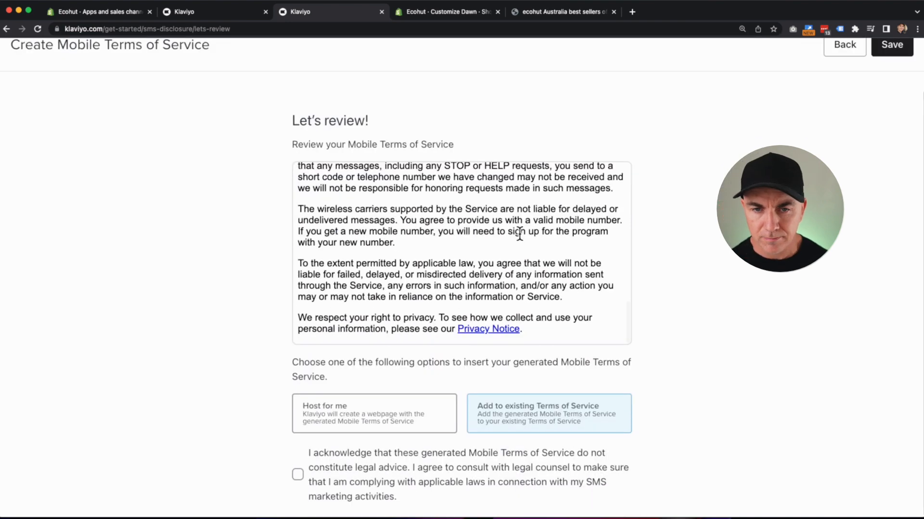
left_click(343, 409)
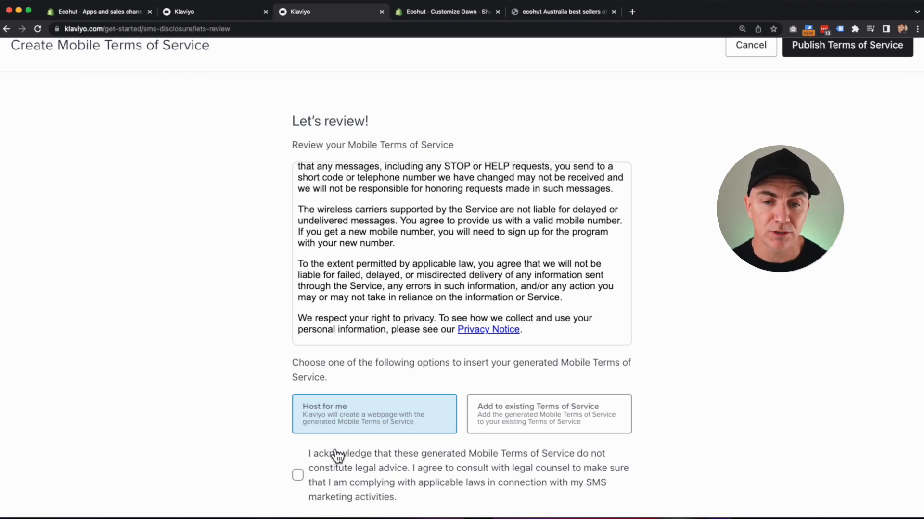
left_click(297, 476)
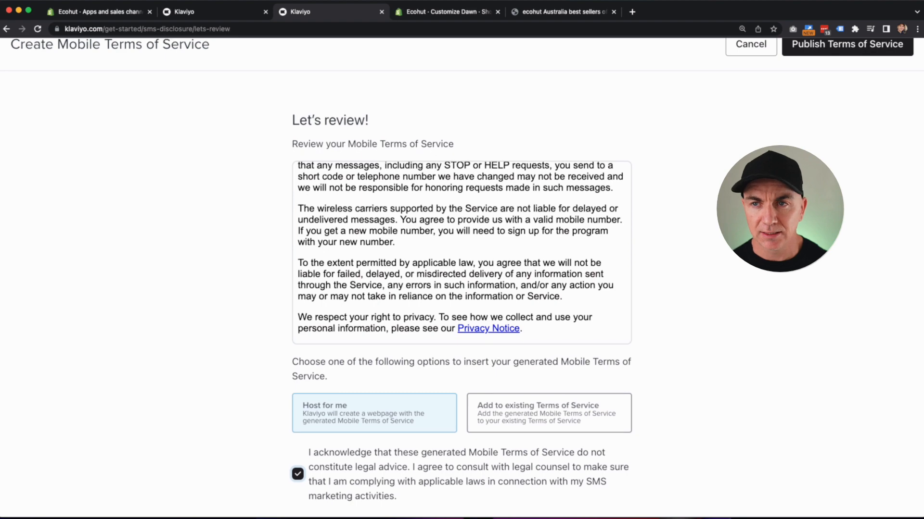
scroll(800, 114, "up", 2)
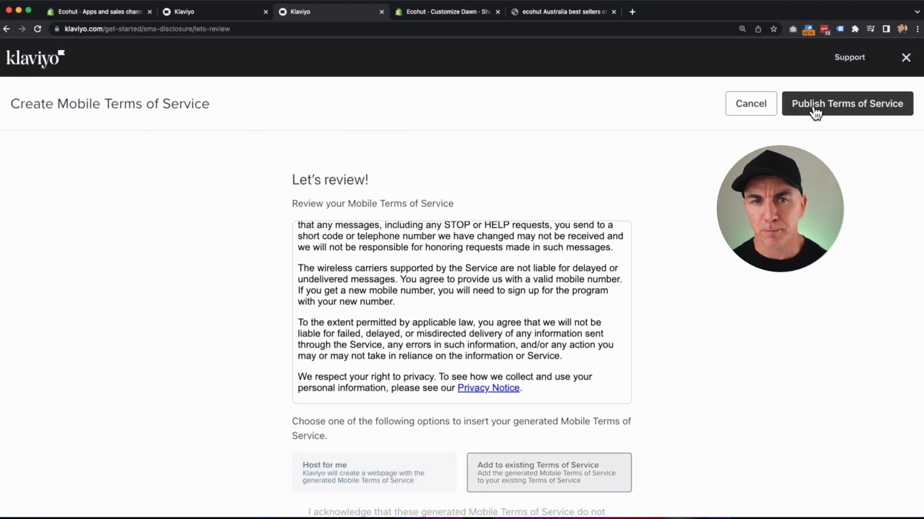
left_click(815, 112)
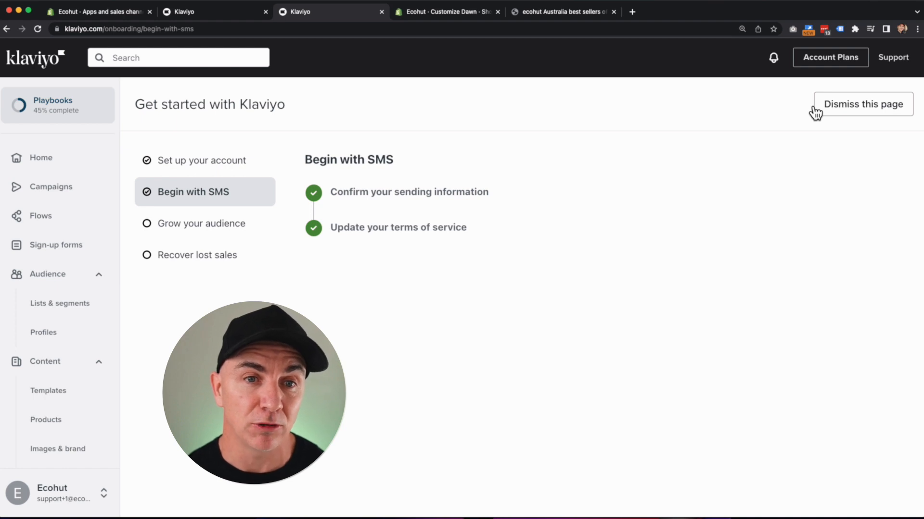
From the Grow your audience step, start a new sign-up form to reach the template gallery.
left_click(54, 109)
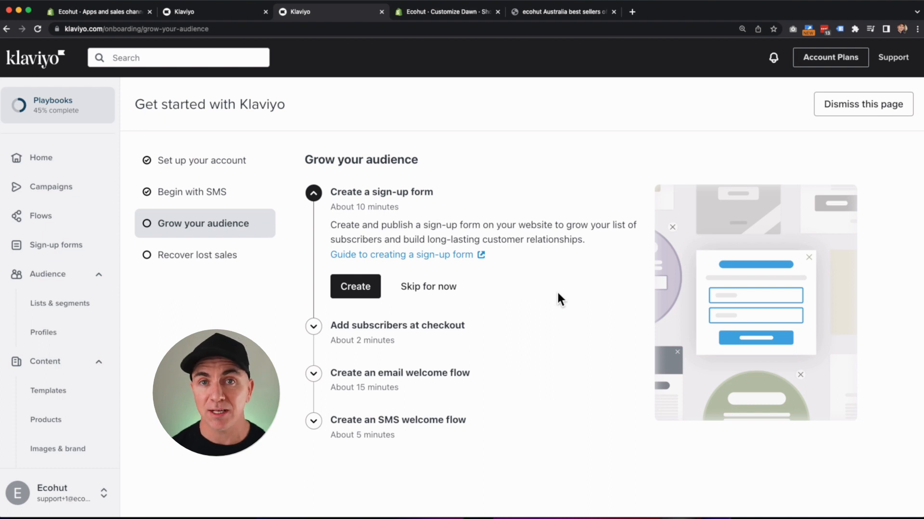
left_click(374, 295)
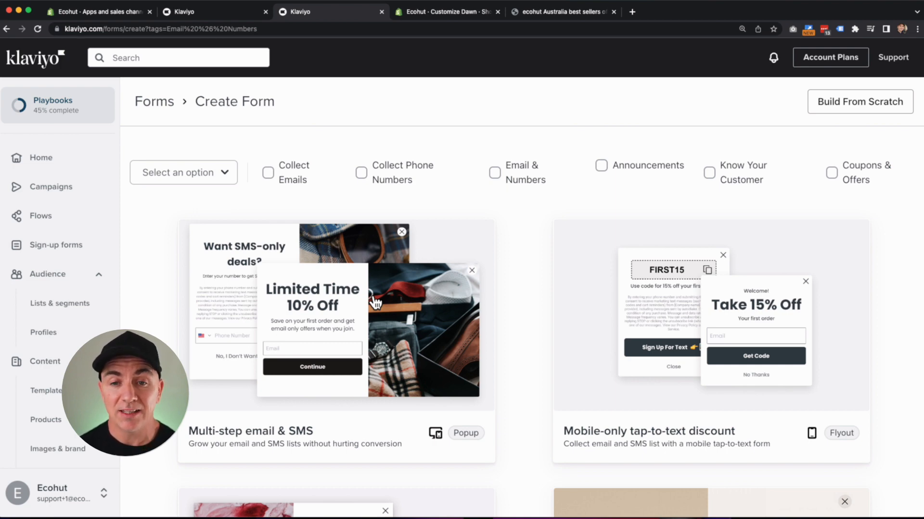
Browse the form templates and choose the Multi-step email & SMS popup template.
scroll(378, 302, "down", 6)
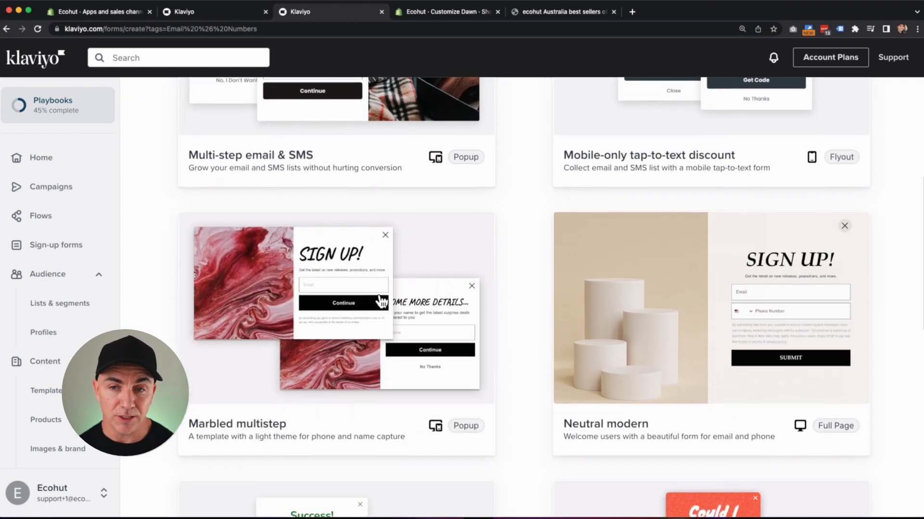
scroll(513, 323, "down", 1)
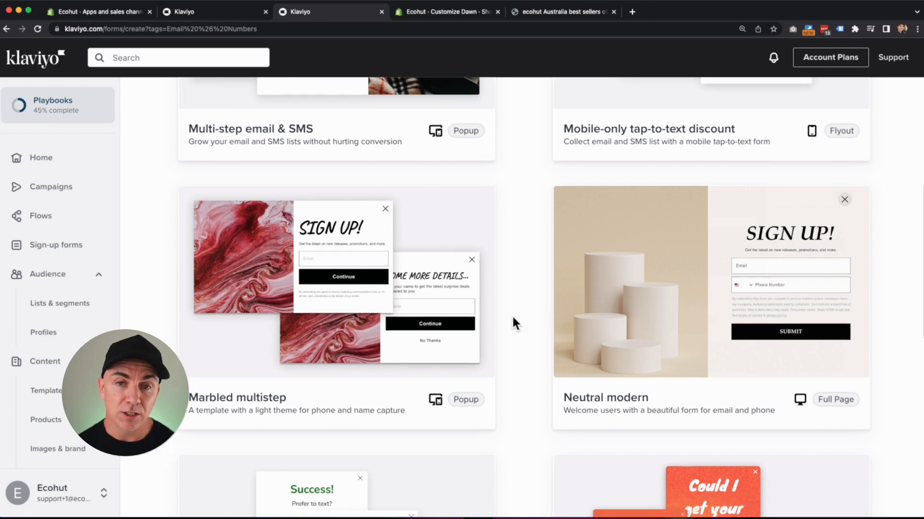
scroll(513, 320, "down", 8)
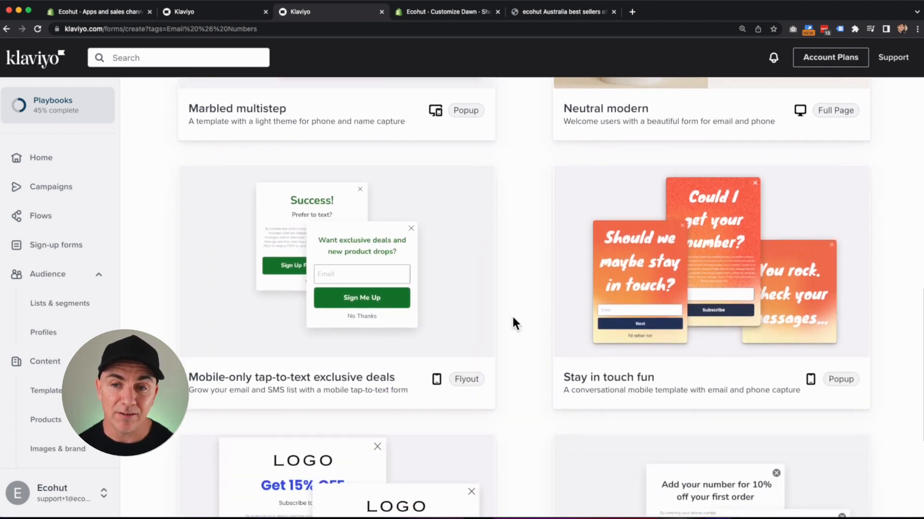
scroll(512, 318, "down", 3)
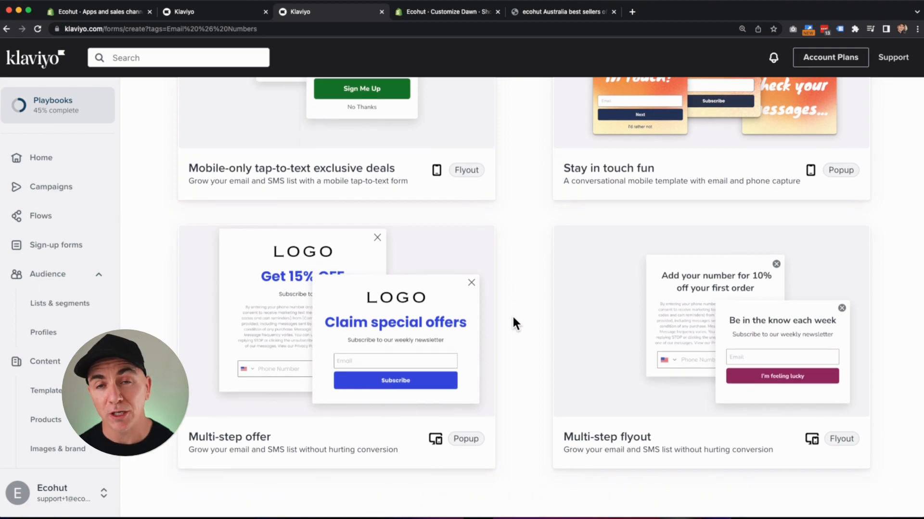
scroll(532, 330, "up", 10)
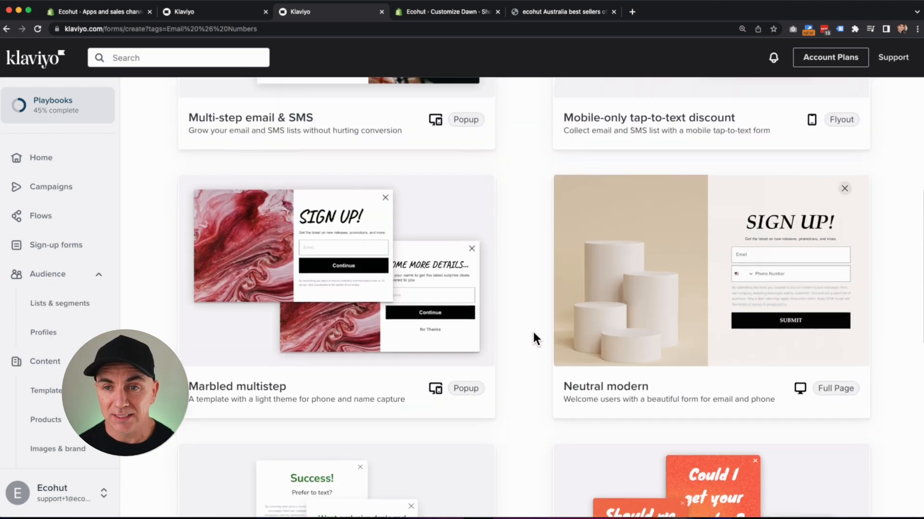
scroll(533, 339, "up", 4)
scroll(533, 333, "up", 2)
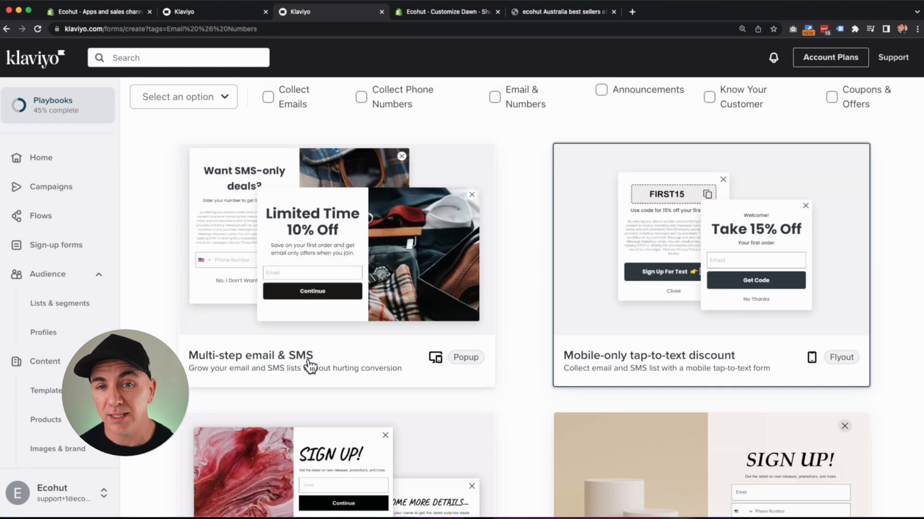
left_click(351, 280)
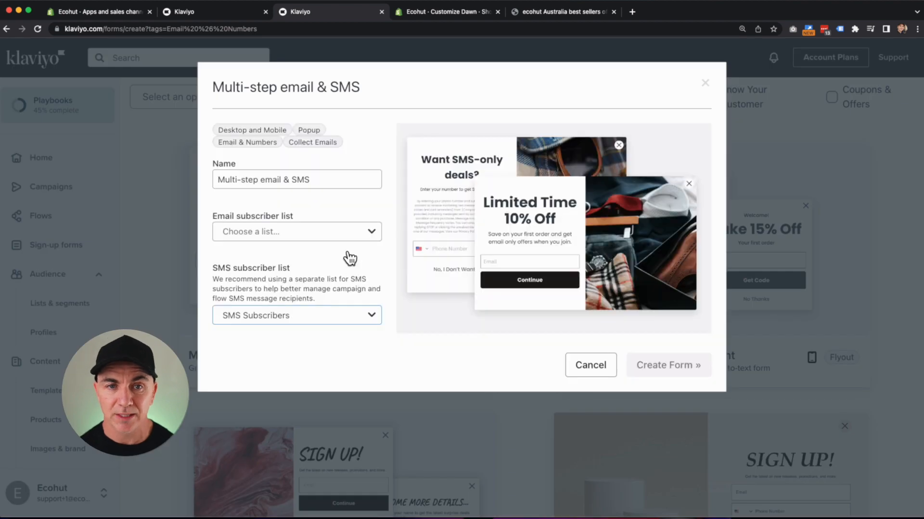
Create the form 'Sign Up Popup' with Newsletter for emails and SMS Subscribers for phones.
triple_click(329, 179)
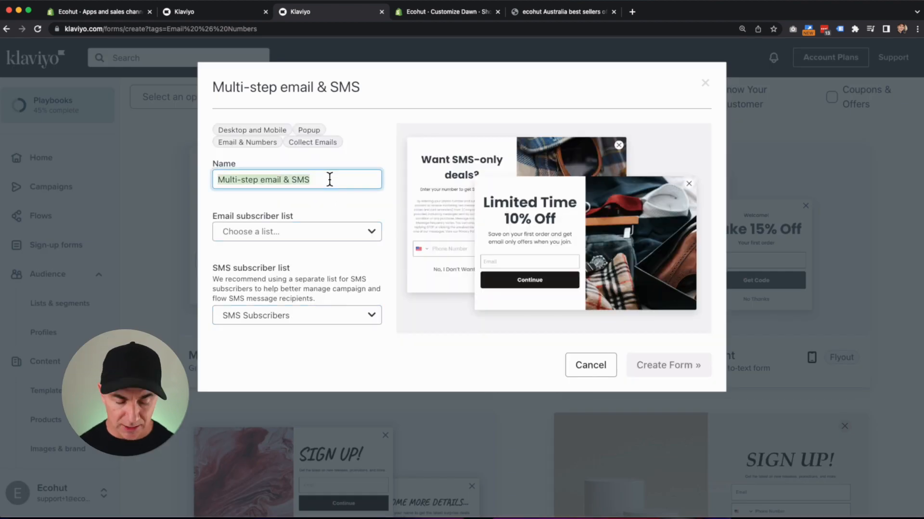
type("Sign Up Popup")
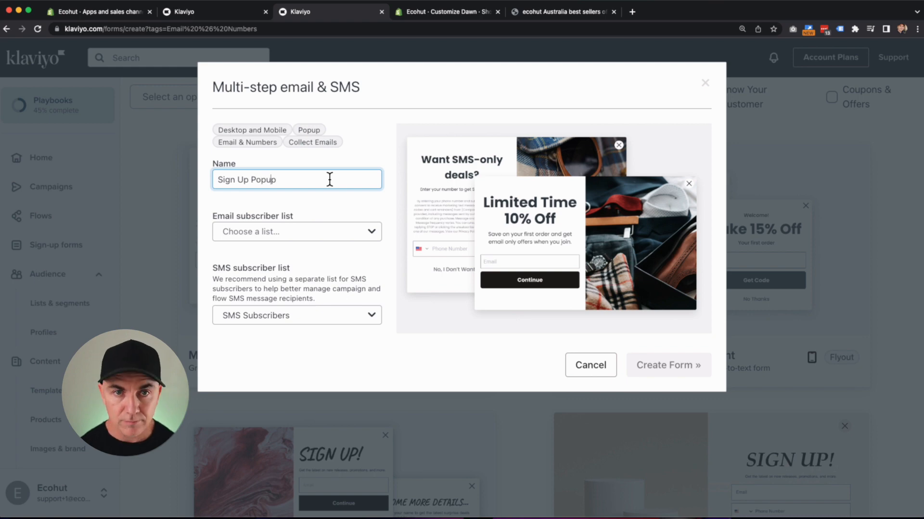
left_click(324, 234)
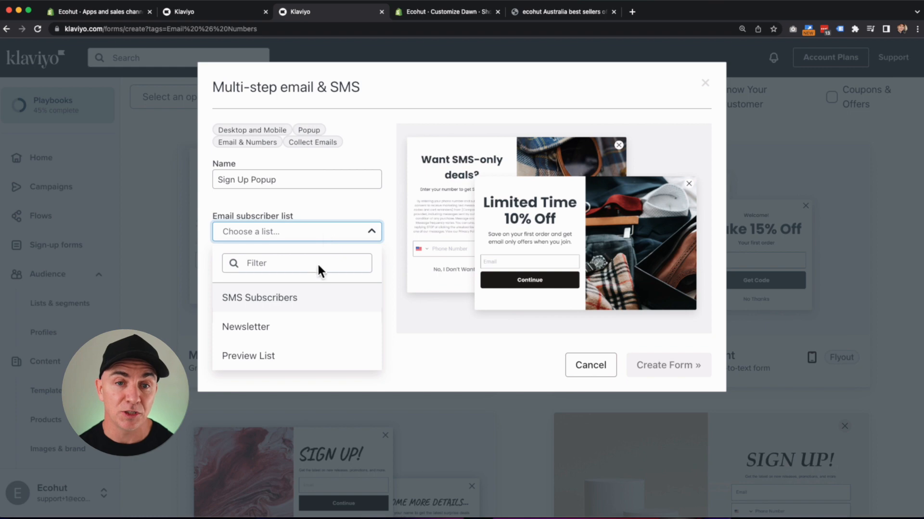
left_click(290, 327)
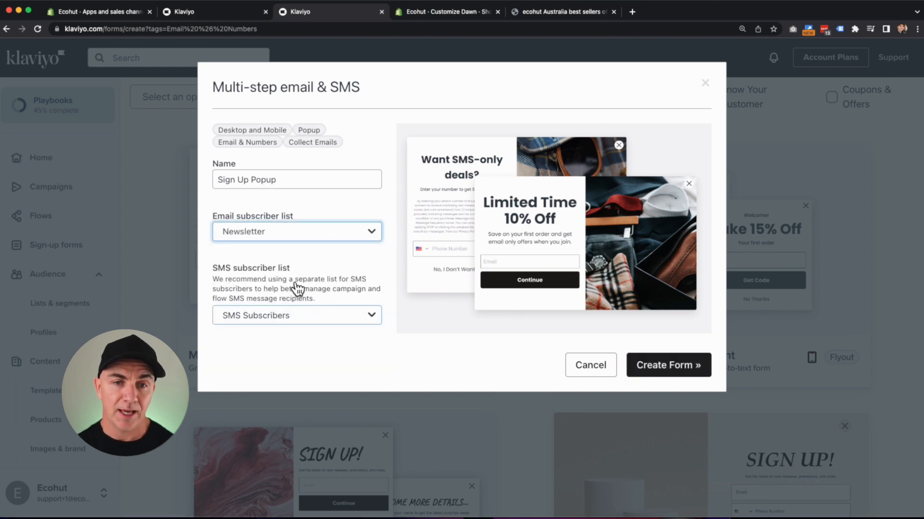
left_click(285, 323)
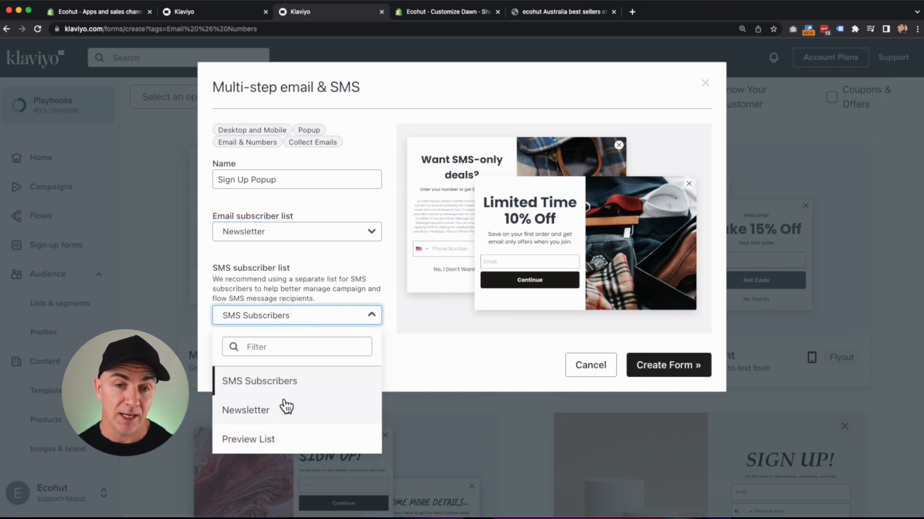
left_click(291, 383)
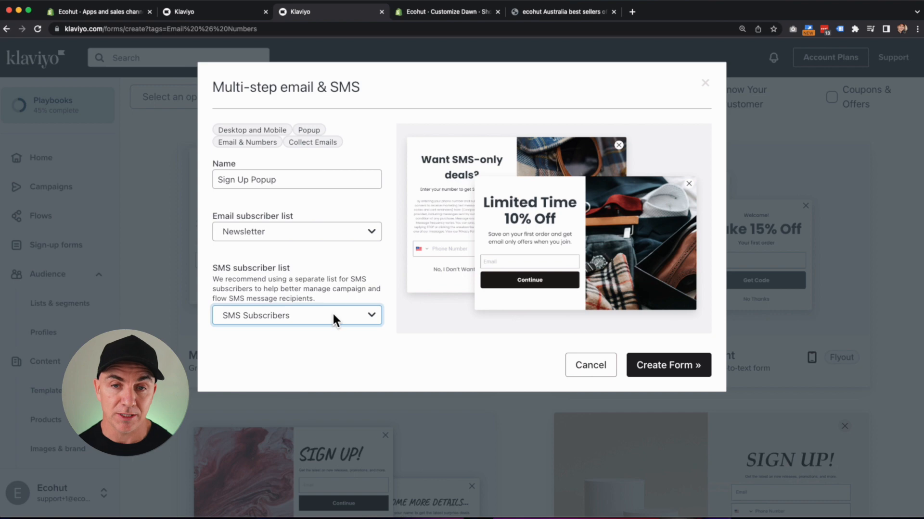
left_click(657, 368)
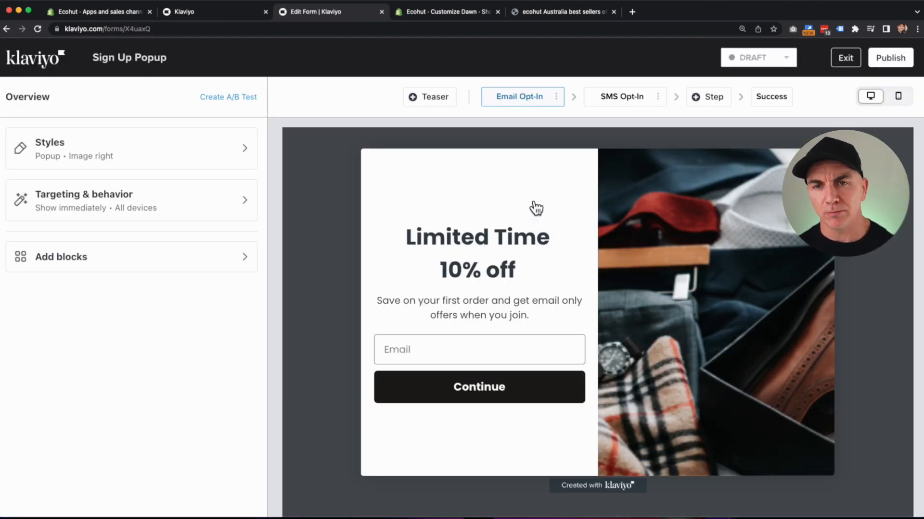
Change the popup heading from 'Limited Time 10% off' to 'Limited Time 15% off'.
left_click(652, 203)
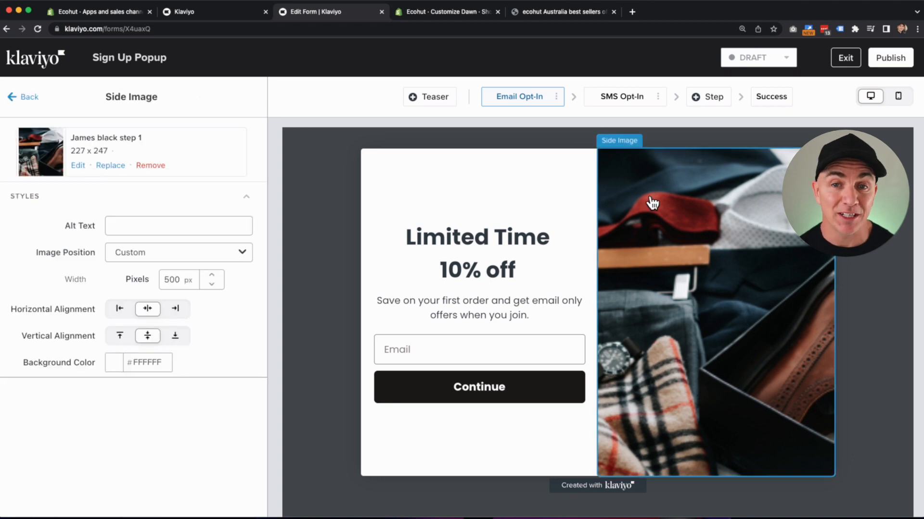
left_click(462, 254)
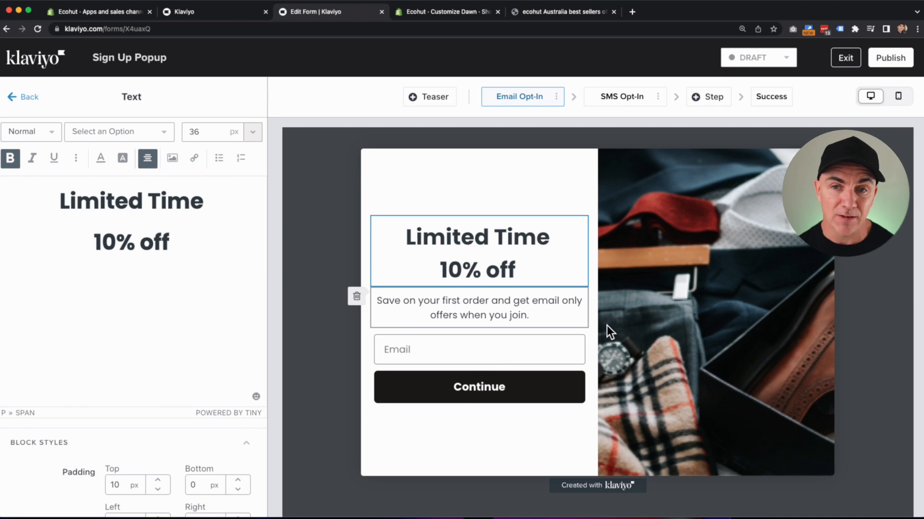
left_click(668, 308)
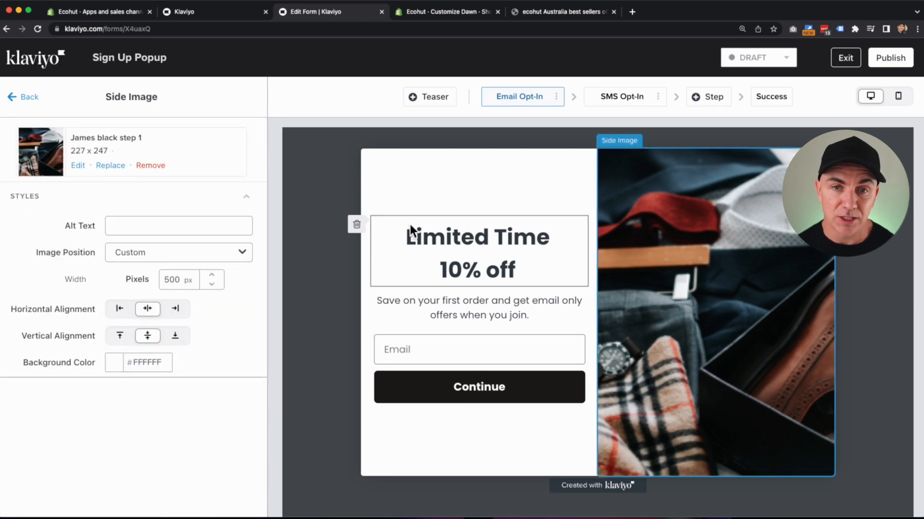
left_click(423, 245)
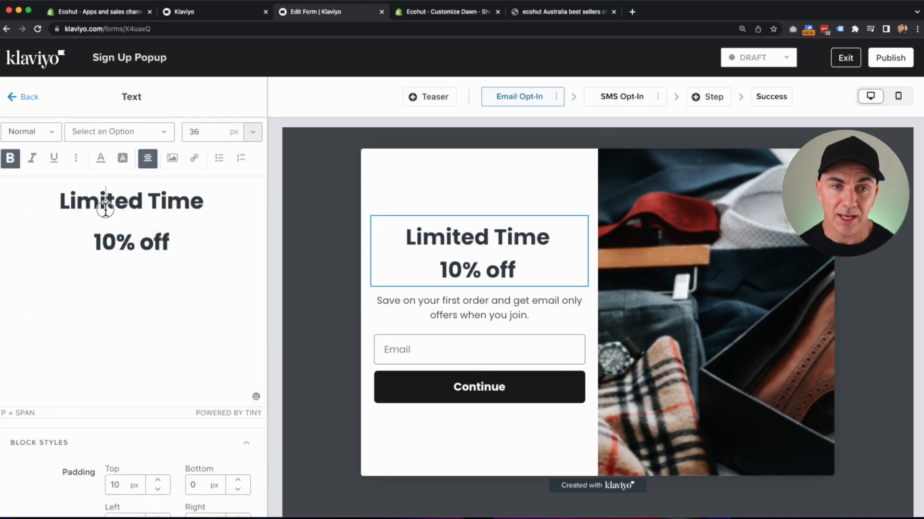
double_click(105, 210)
left_click(115, 243)
key("BackSpace")
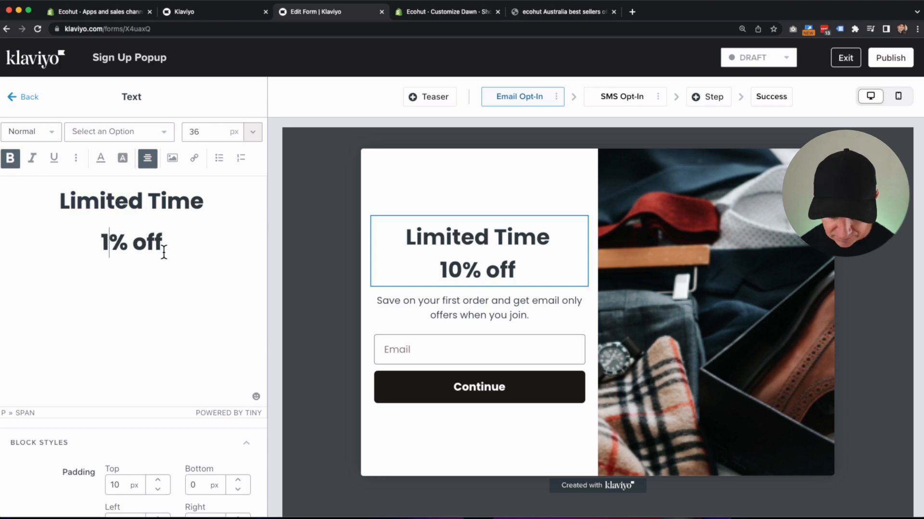
type("5")
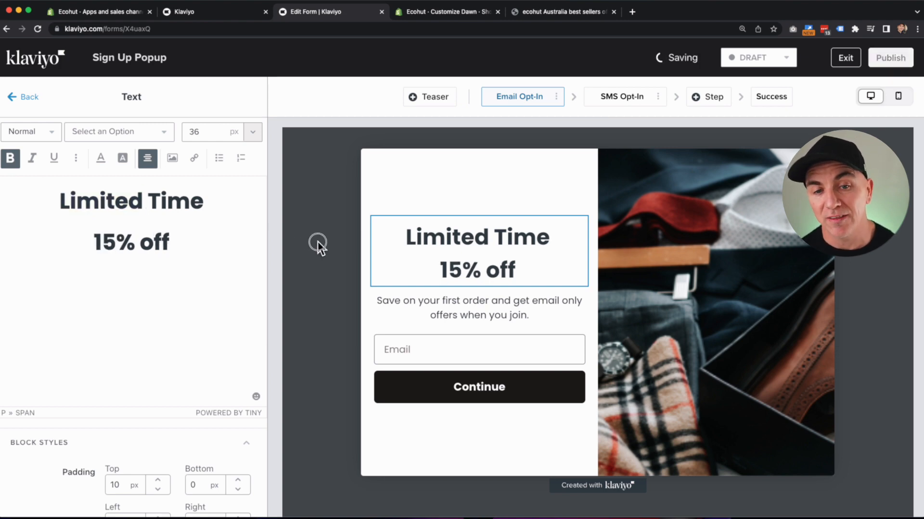
Open the side image's replace/upload browser, then close it, keeping 'James black step 1'.
left_click(691, 262)
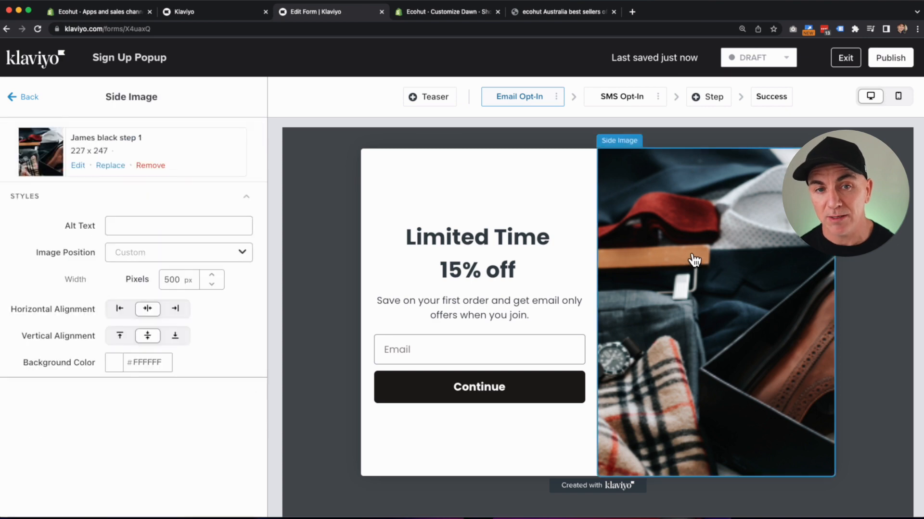
left_click(108, 167)
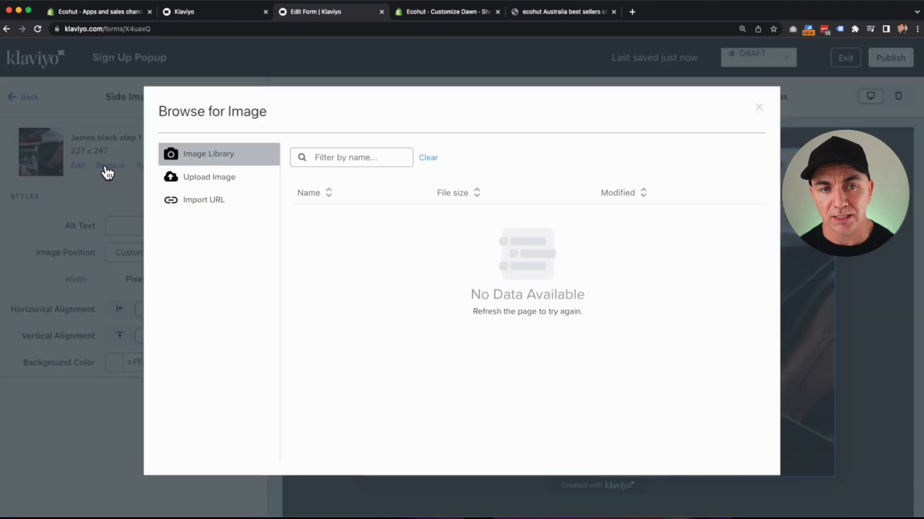
left_click(215, 180)
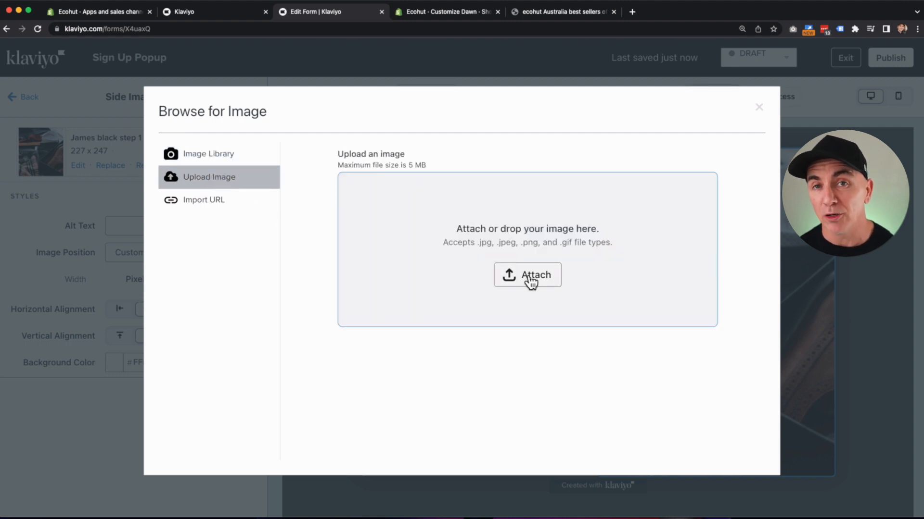
left_click(759, 107)
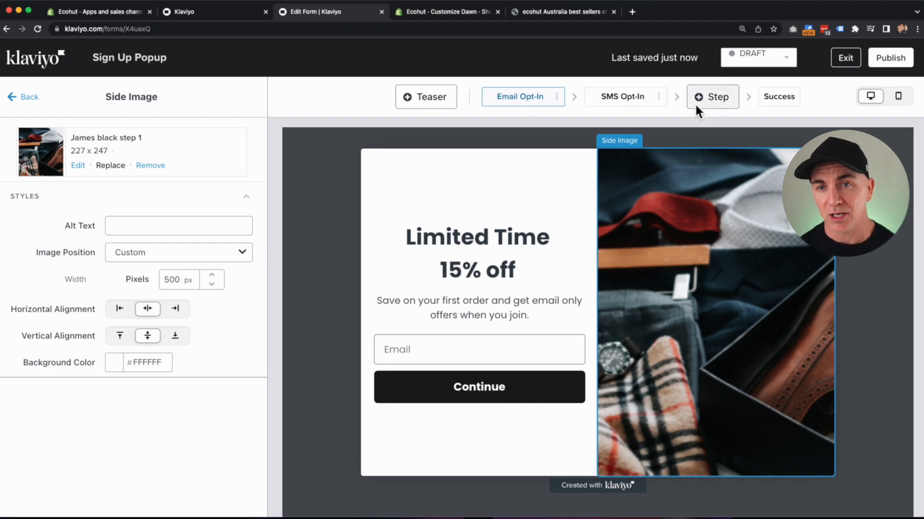
Add a Corner-style 'Get 15% Off' teaser to the popup, then return to the Email Opt-In step.
left_click(433, 98)
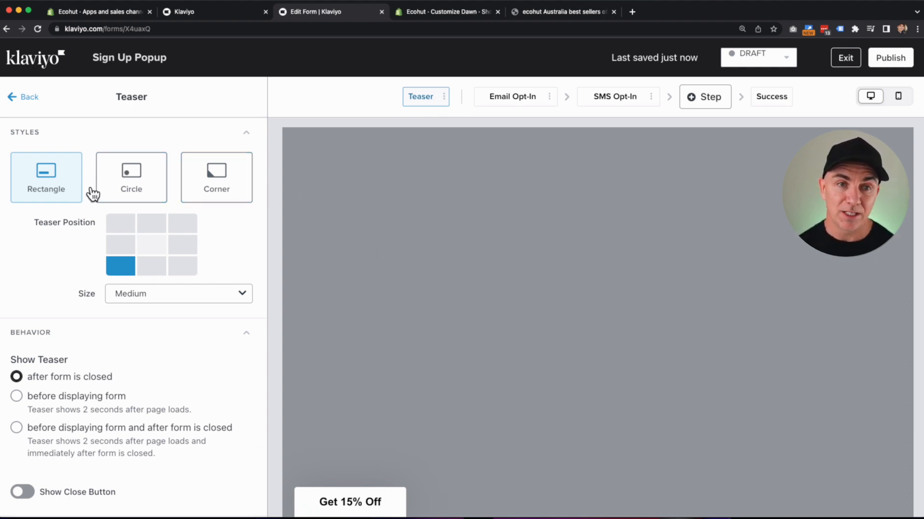
left_click(157, 192)
left_click(216, 191)
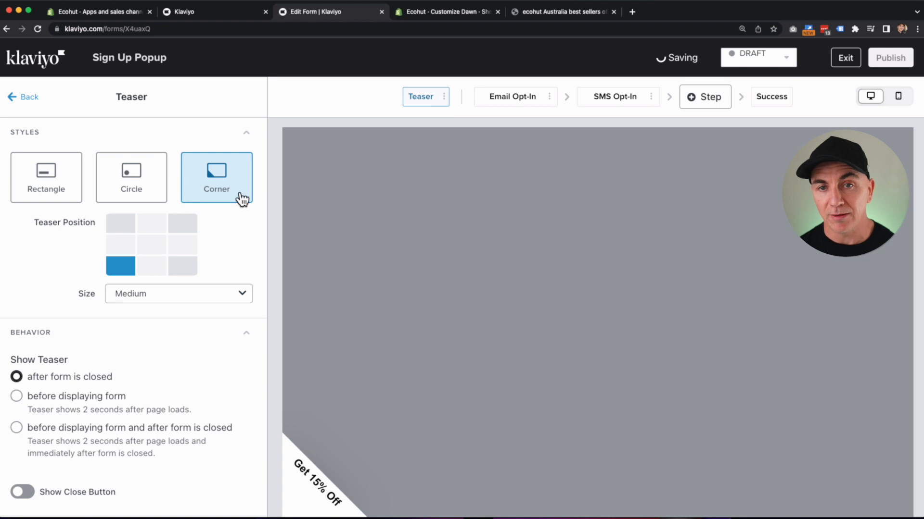
left_click(517, 99)
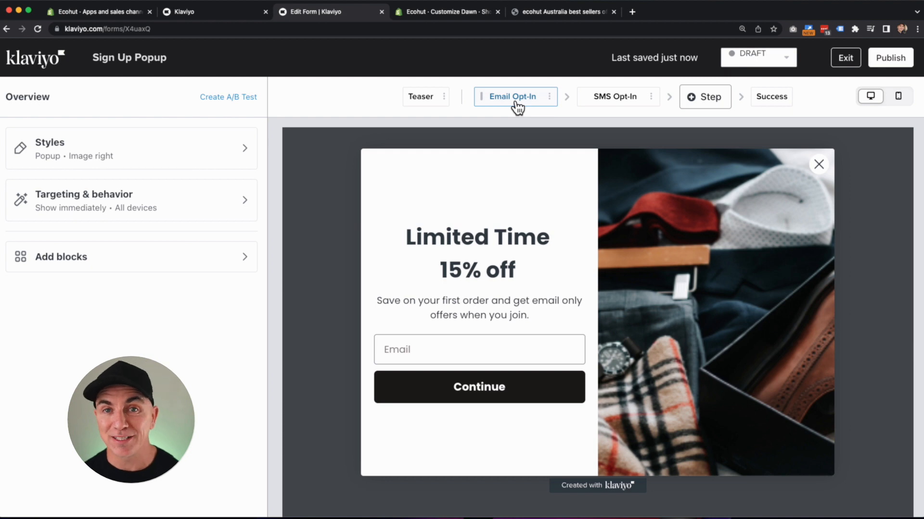
Add a Profile Information step after the popup's SMS opt-in step.
left_click(623, 101)
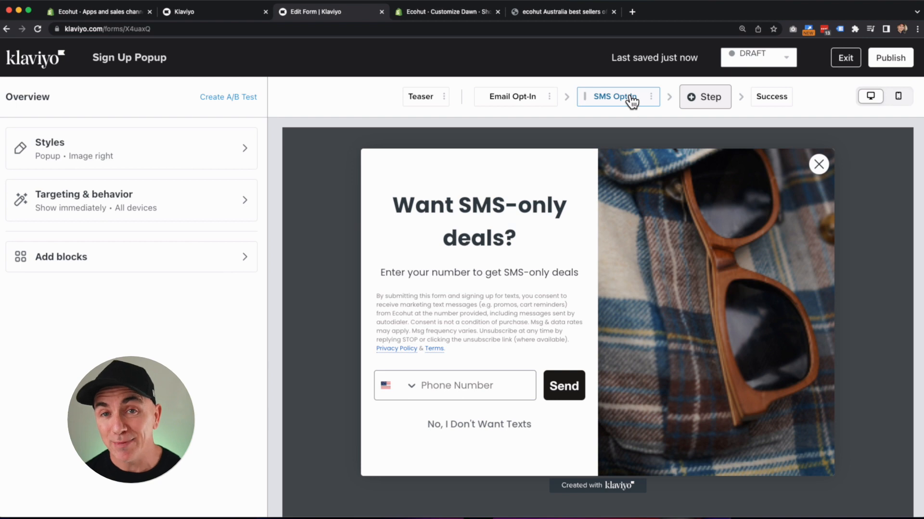
left_click(703, 102)
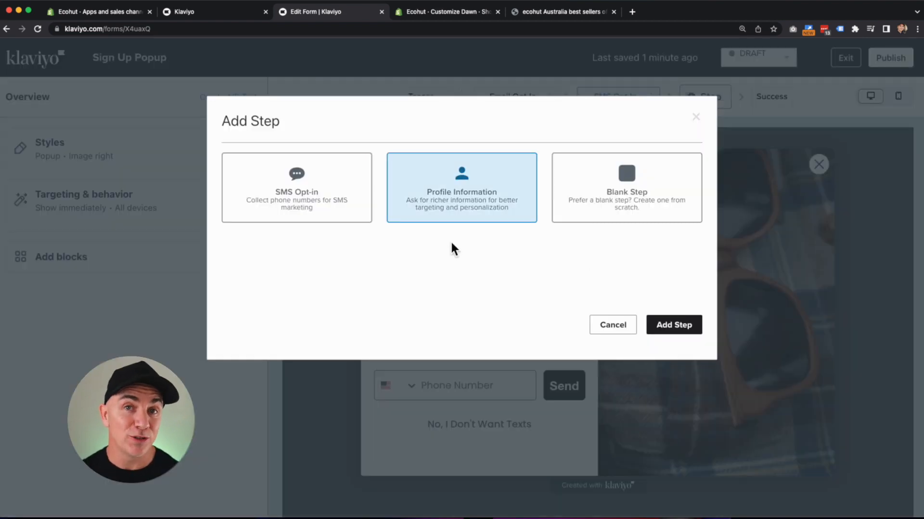
left_click(674, 325)
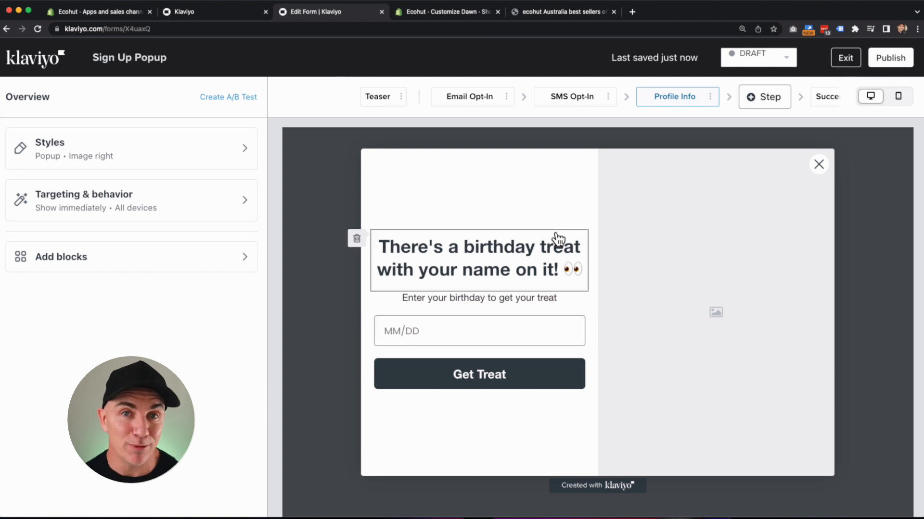
Delete the Profile Info step again and view the popup's Success step.
left_click(709, 98)
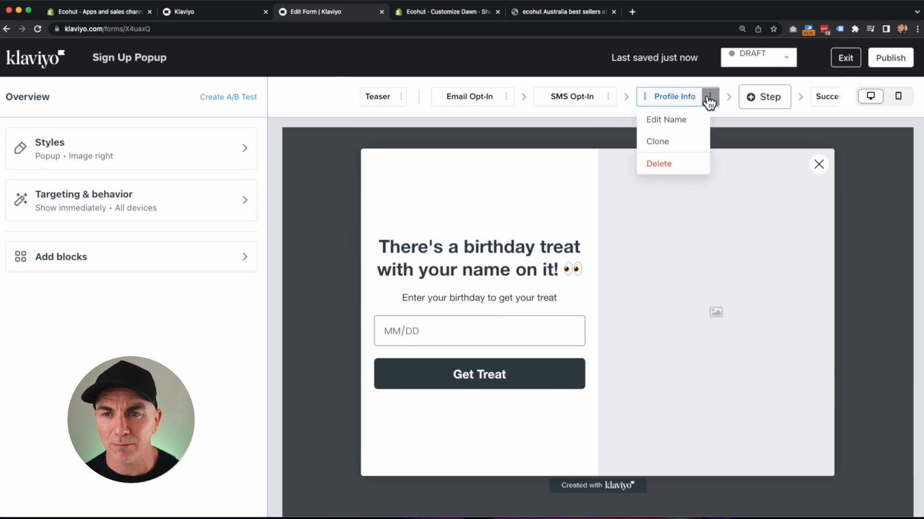
left_click(655, 162)
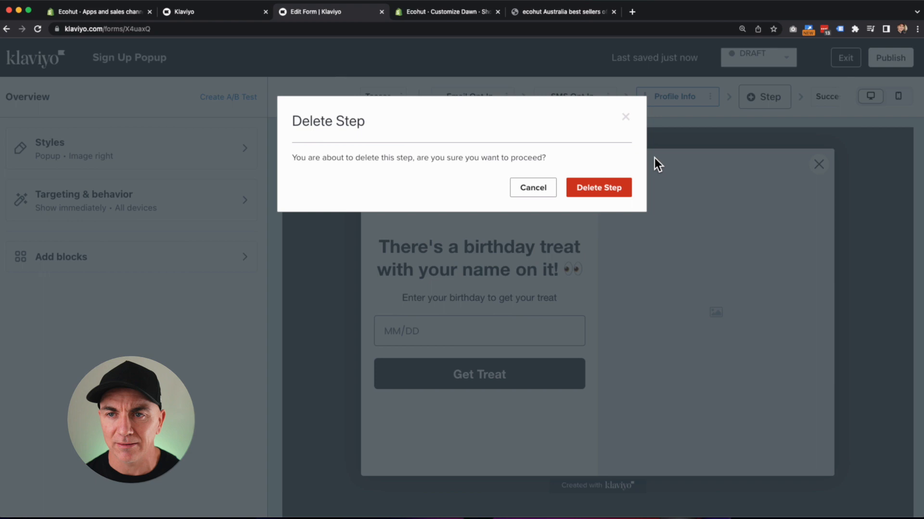
left_click(598, 187)
left_click(775, 97)
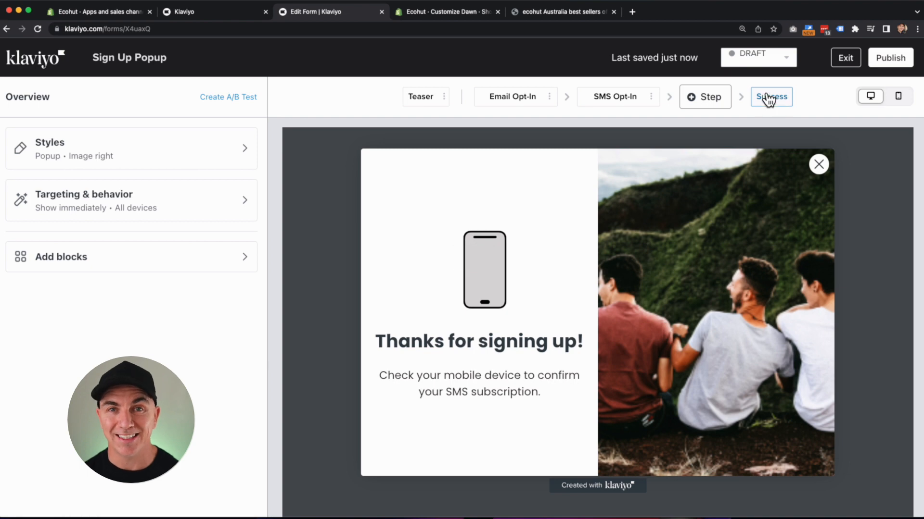
left_click(845, 60)
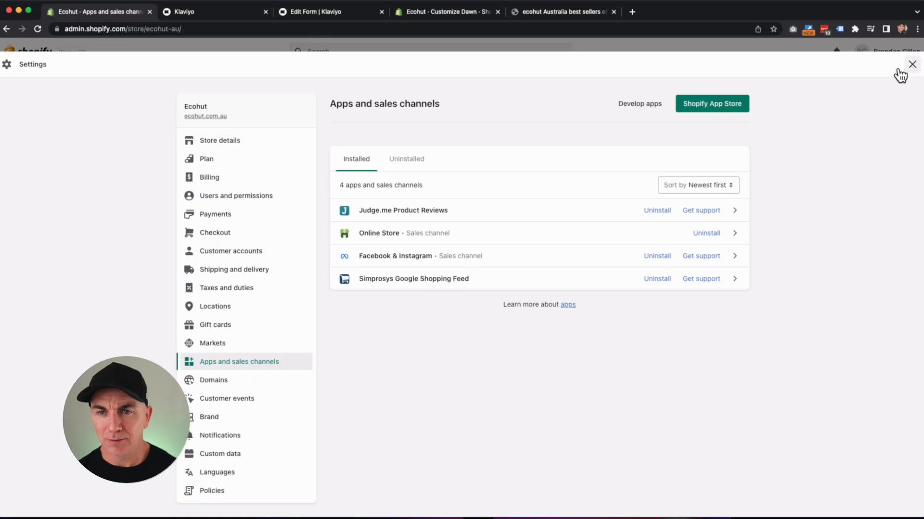
Create a Shopify amount-off-order discount GET15OFF for 15% off the entire order, and copy the code.
left_click(904, 69)
left_click(35, 205)
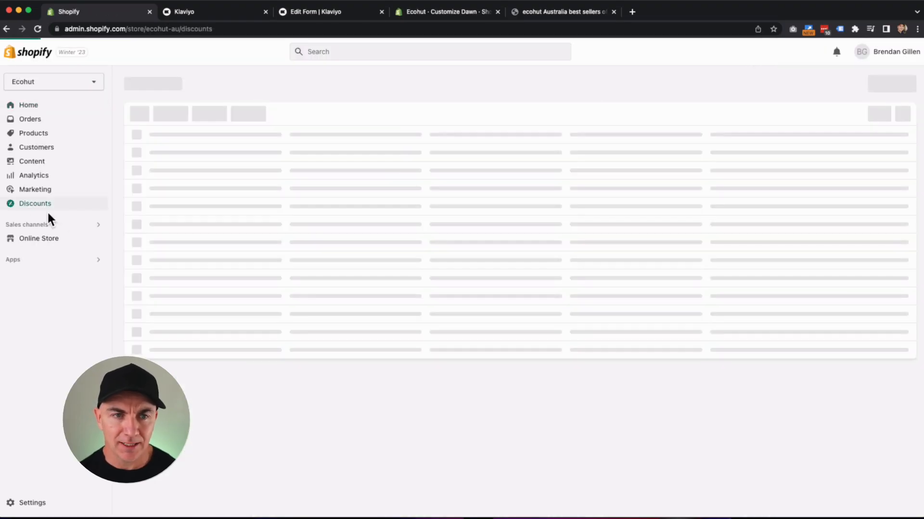
left_click(867, 90)
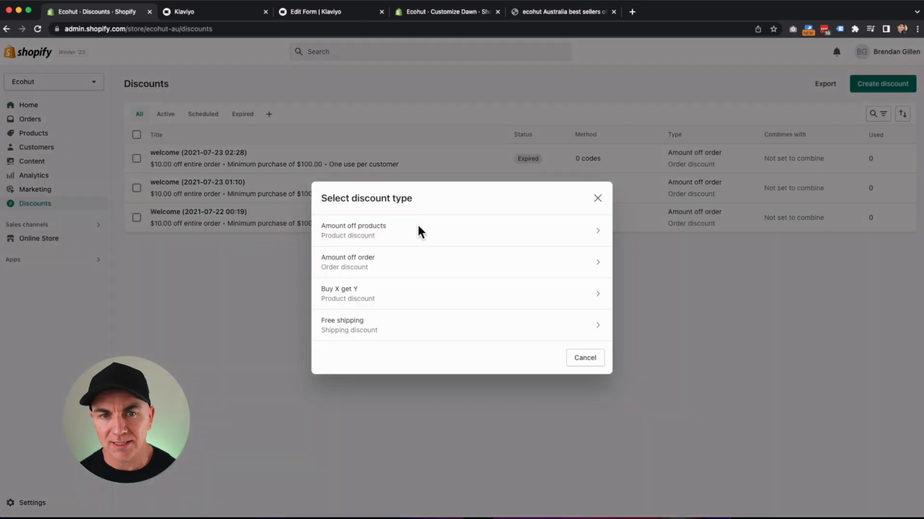
left_click(417, 267)
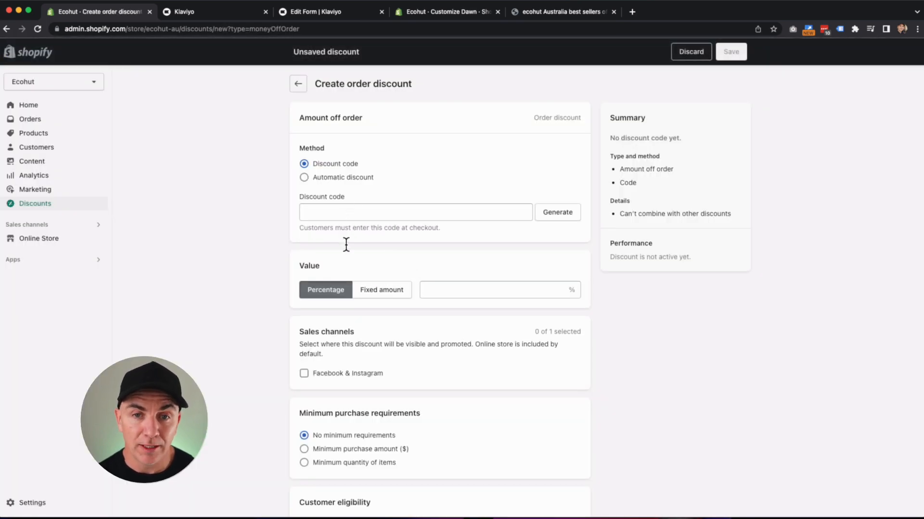
left_click(478, 291)
type("15")
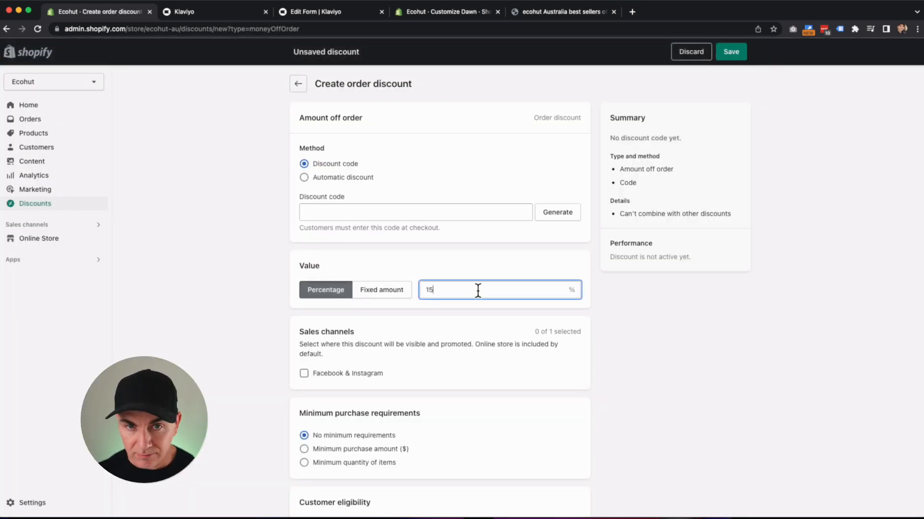
left_click(330, 212)
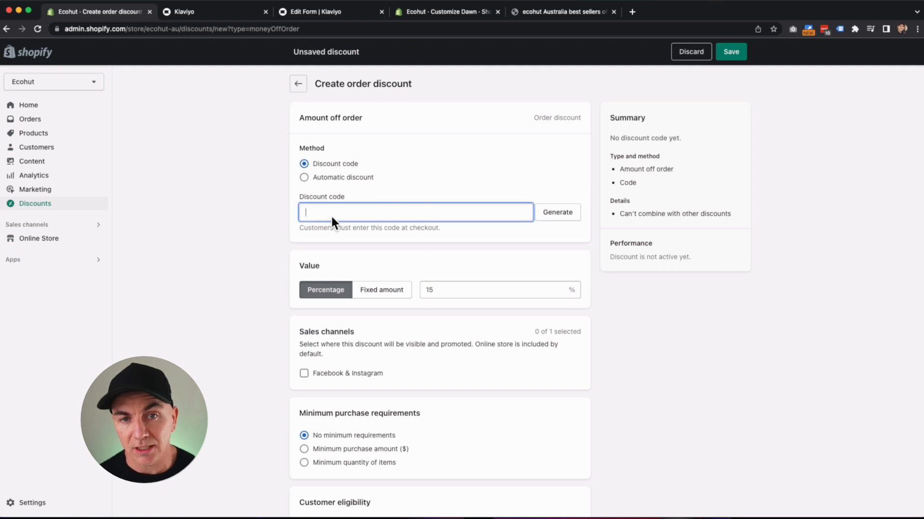
type("GET15OFF")
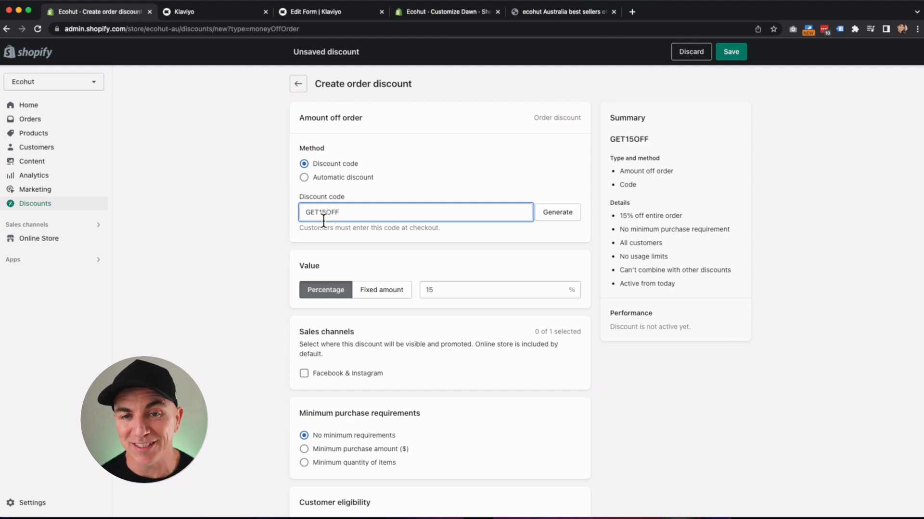
double_click(337, 213)
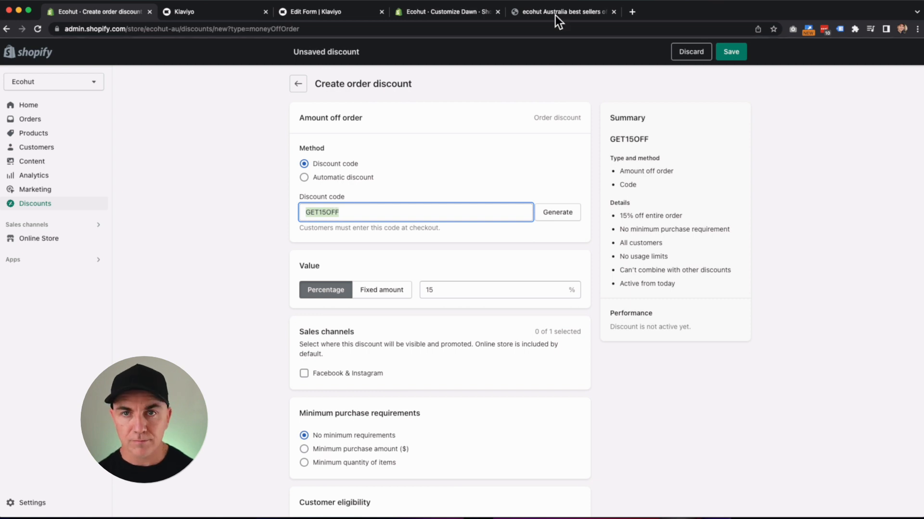
Add a text block reading 'Use code: GET15OFF' below the success message, then start publishing.
left_click(342, 12)
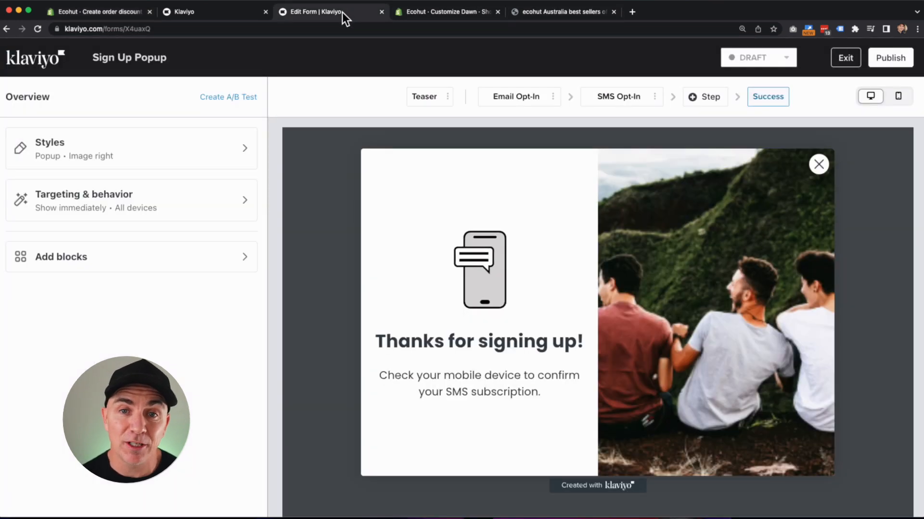
left_click(409, 224)
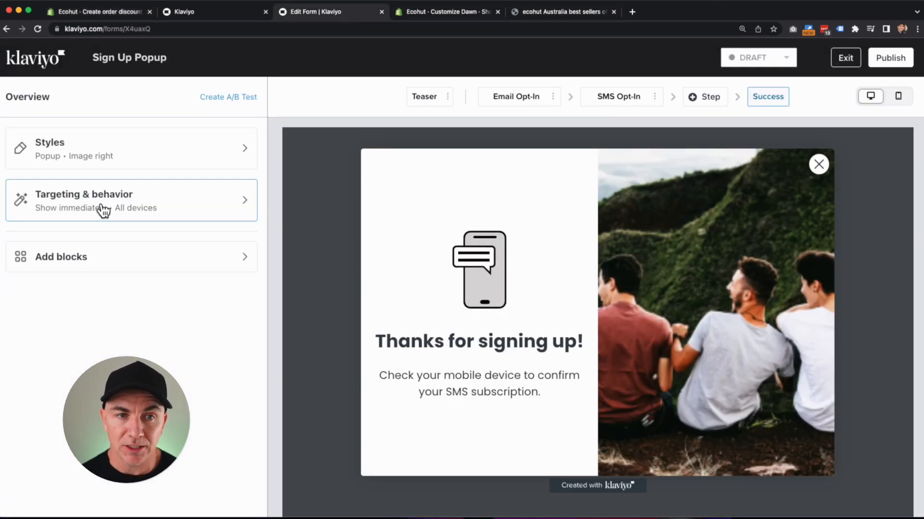
left_click(115, 260)
left_click_drag(76, 212, 487, 400)
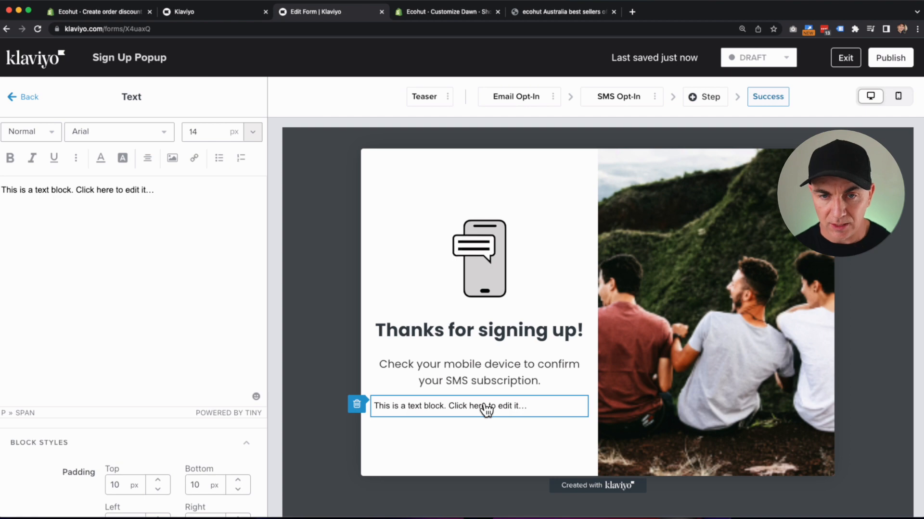
triple_click(184, 192)
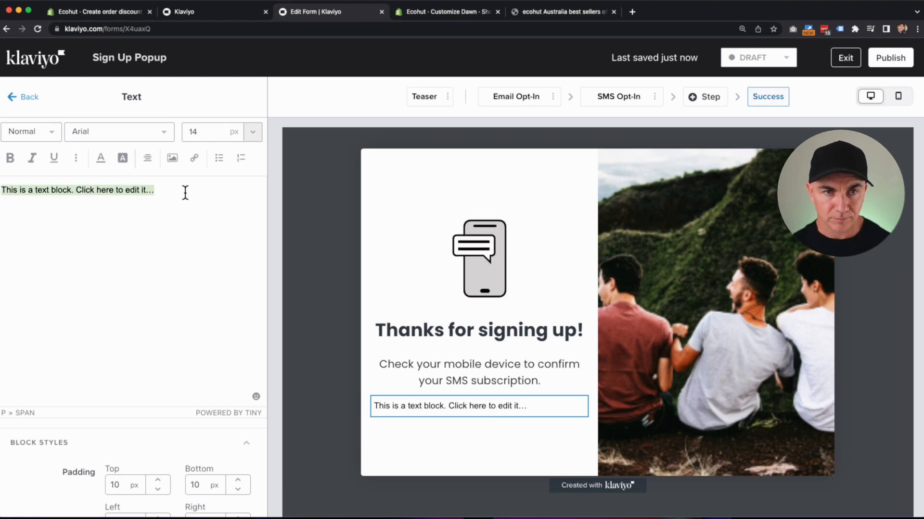
type("Use code/l")
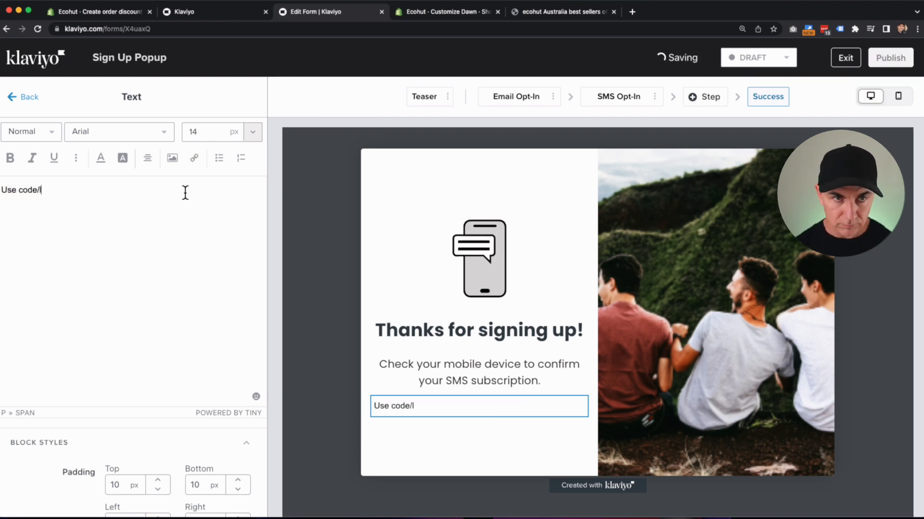
key("BackSpace")
key("BackSpace")
type(": GET15OFF")
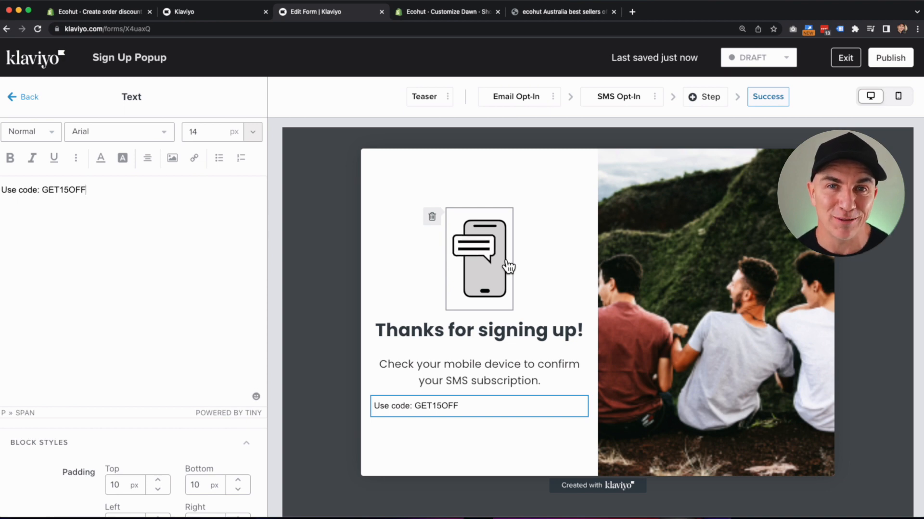
left_click(905, 62)
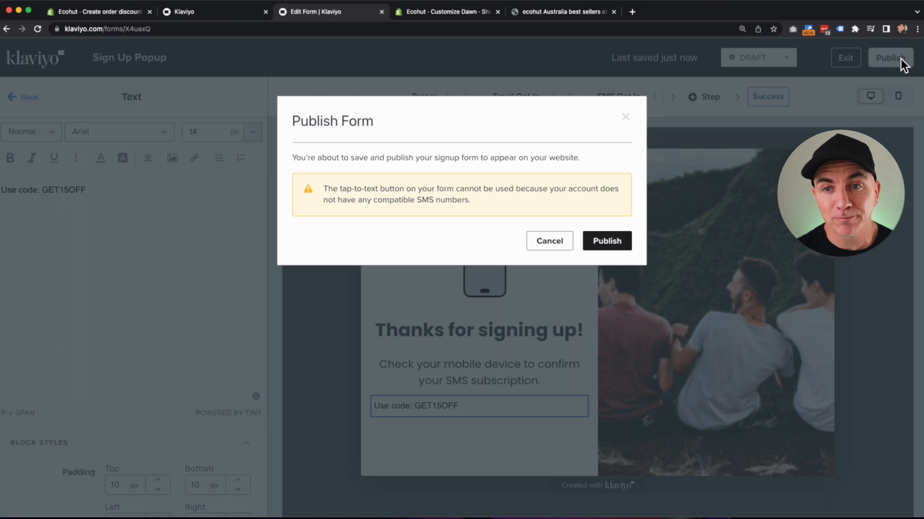
Publish the Sign Up Popup live and view its 15% off popup on the Ecohut home page.
left_click(593, 243)
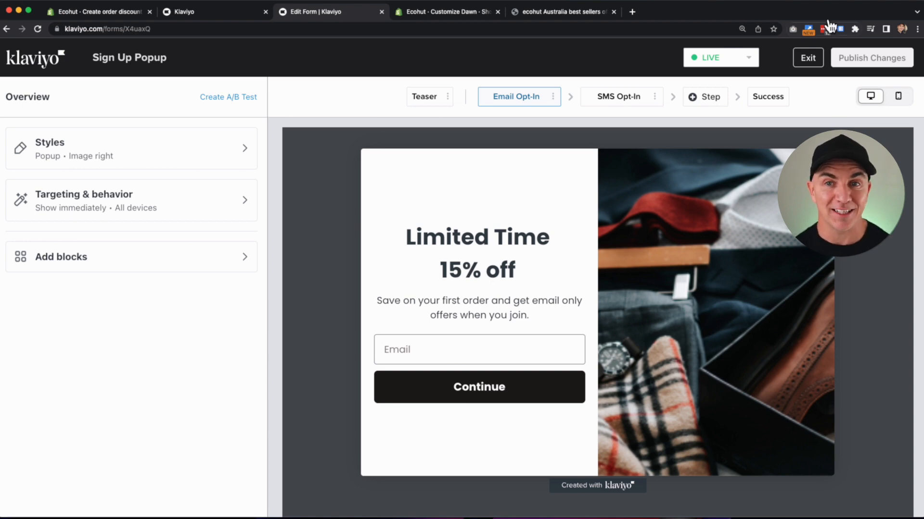
left_click(563, 11)
left_click(212, 80)
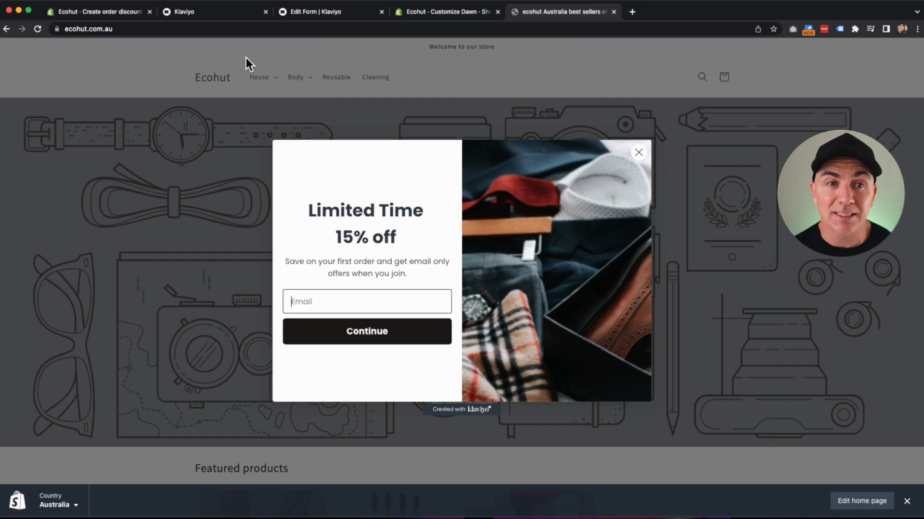
Leave the popup form editor and start the playbook's Add SMS field at checkout setup.
left_click(224, 12)
left_click(344, 18)
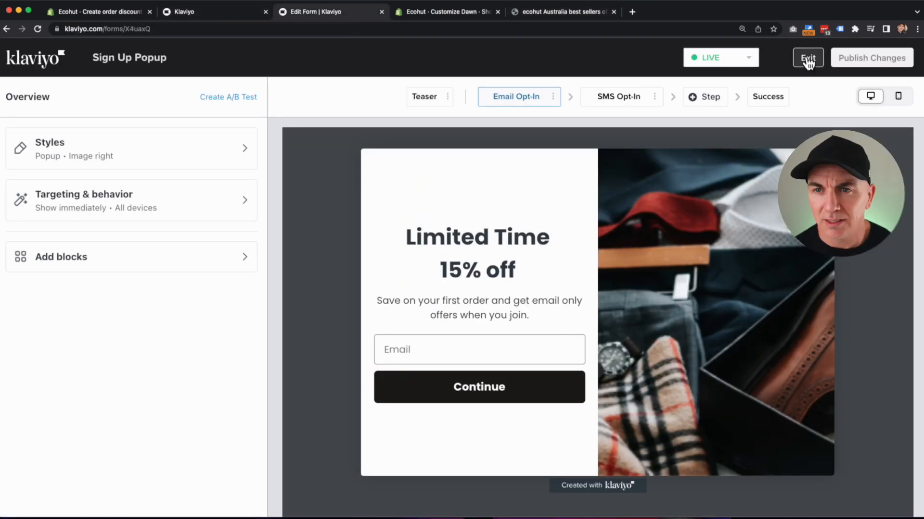
left_click(808, 59)
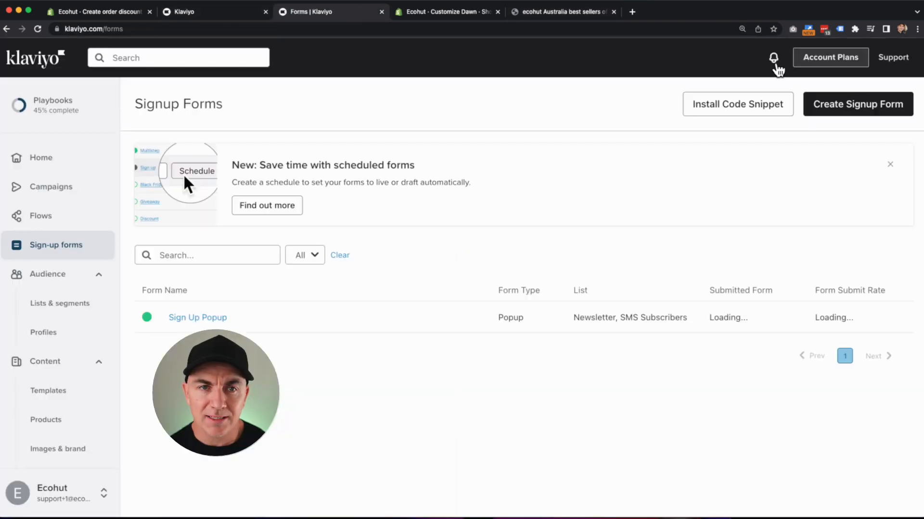
left_click(55, 112)
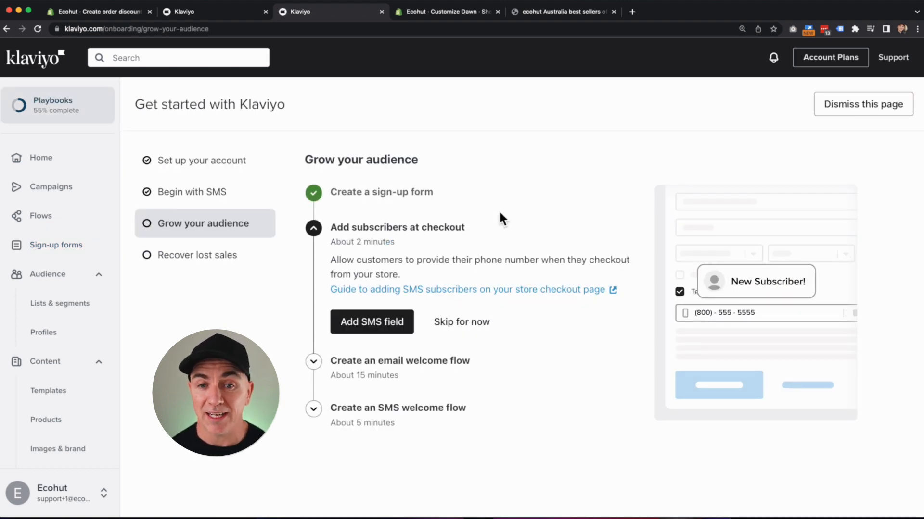
left_click(380, 325)
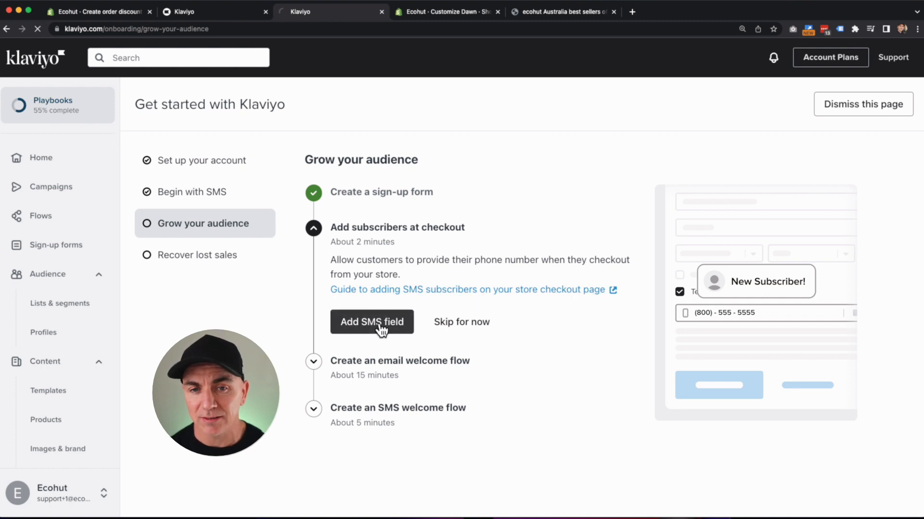
left_click(876, 108)
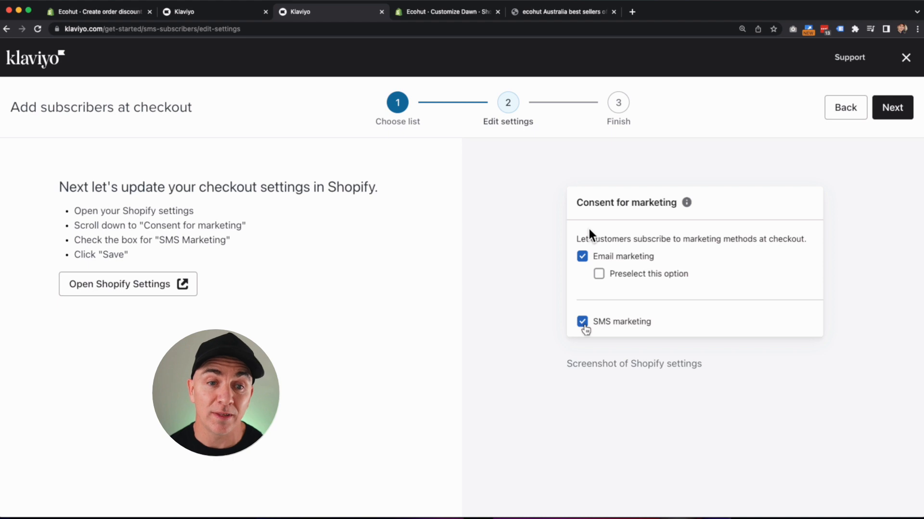
Tick SMS under Shopify's checkout marketing options, save, and return to Klaviyo.
left_click(121, 288)
scroll(423, 264, "down", 10)
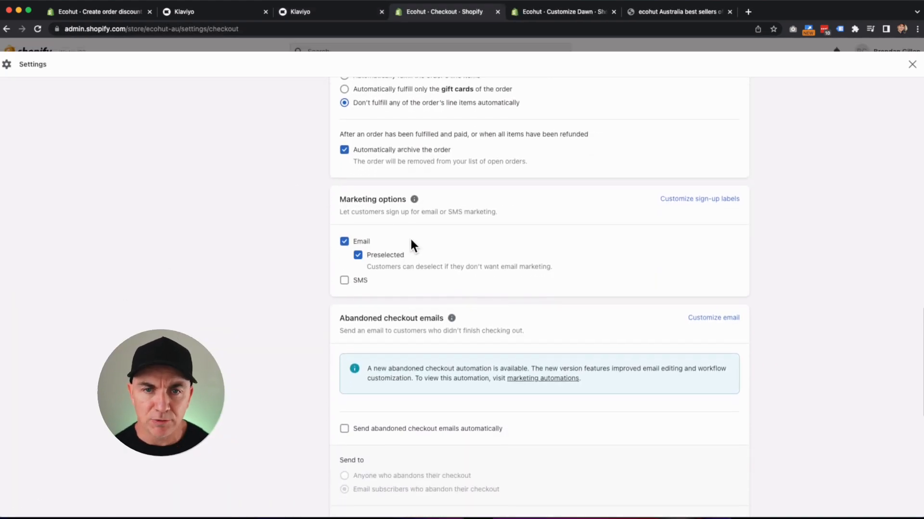
left_click(344, 280)
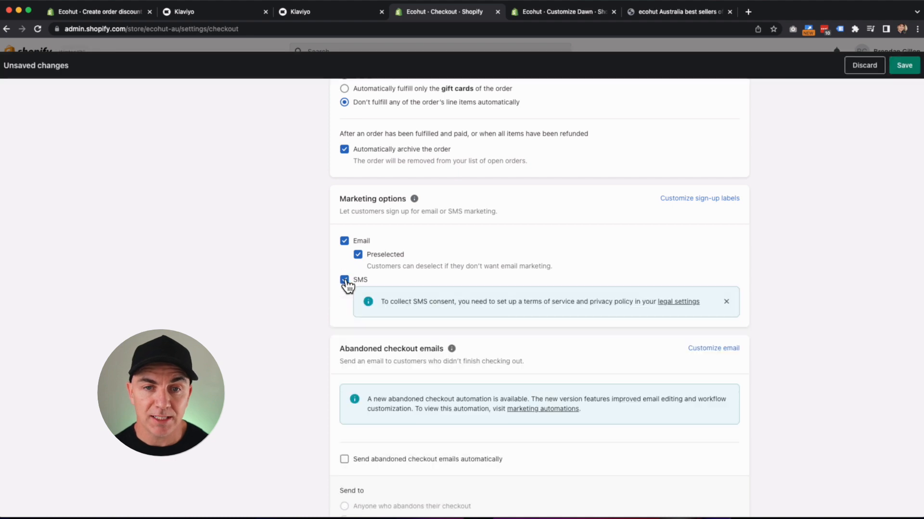
left_click(902, 68)
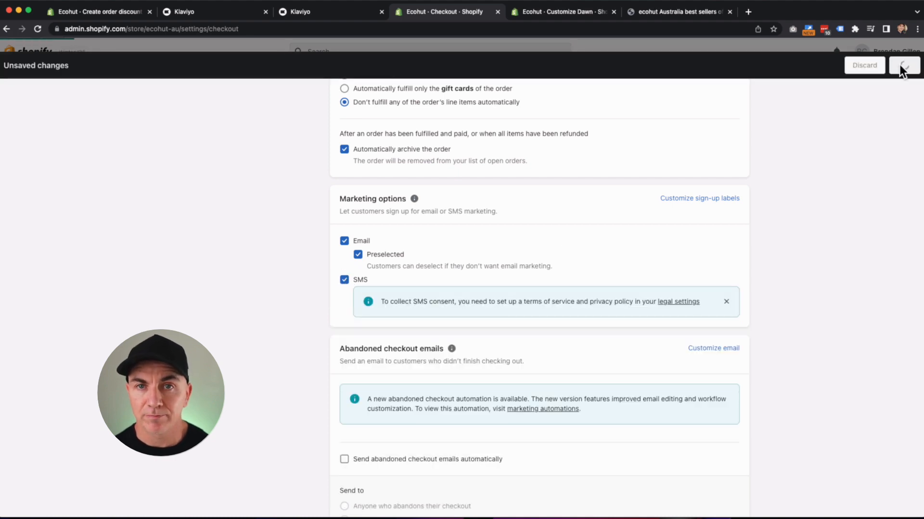
left_click(302, 12)
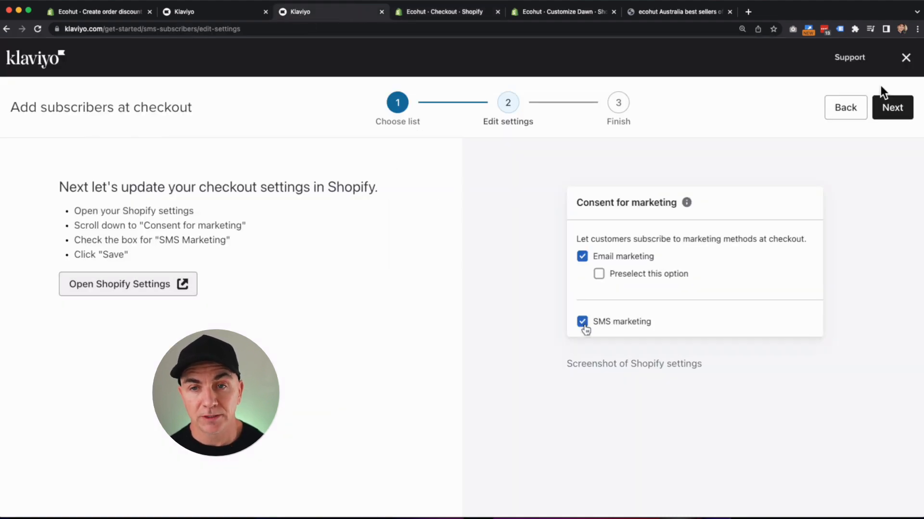
Advance through the final step and finish the Add subscribers at checkout wizard.
left_click(887, 112)
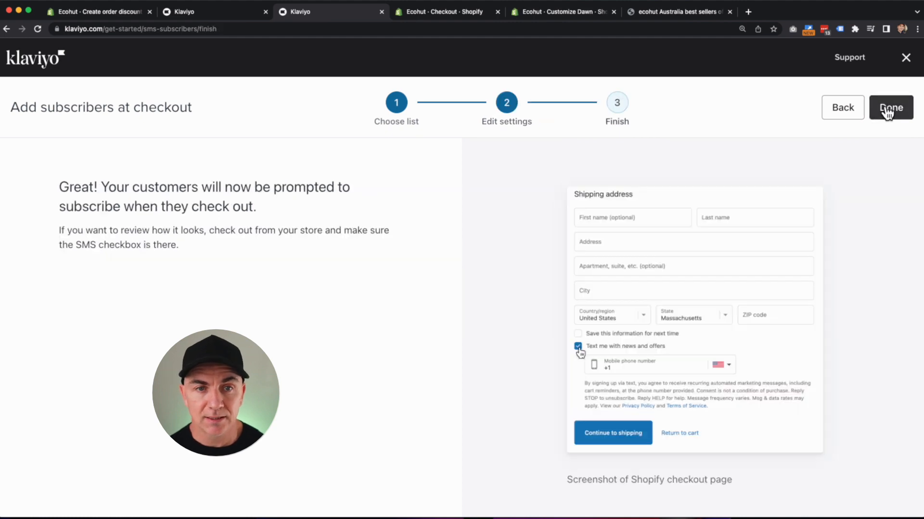
left_click(888, 111)
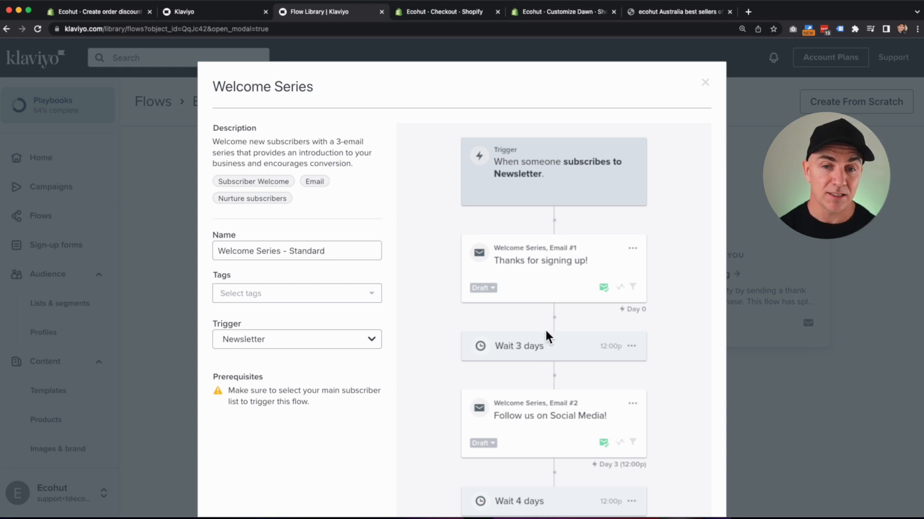
Create the Welcome Series - Standard flow and open Email #1 'Thanks for signing up!' content.
scroll(666, 317, "down", 5)
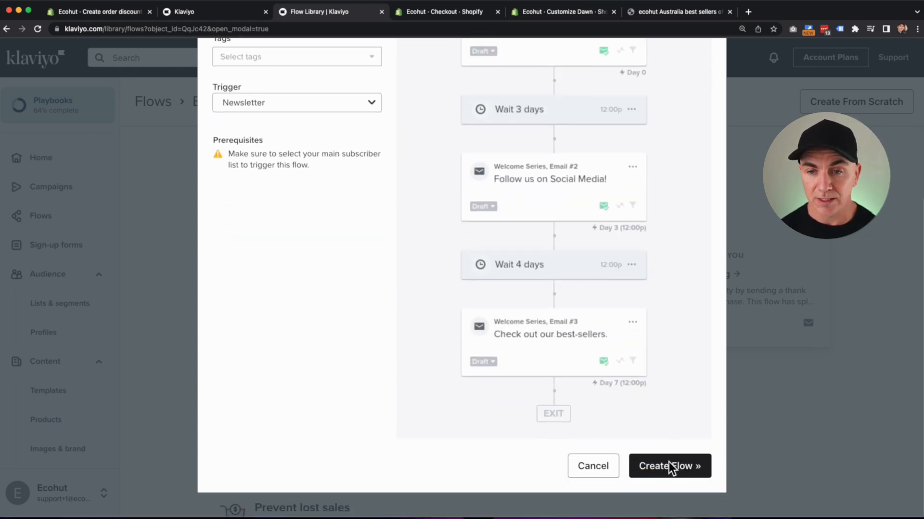
left_click(669, 466)
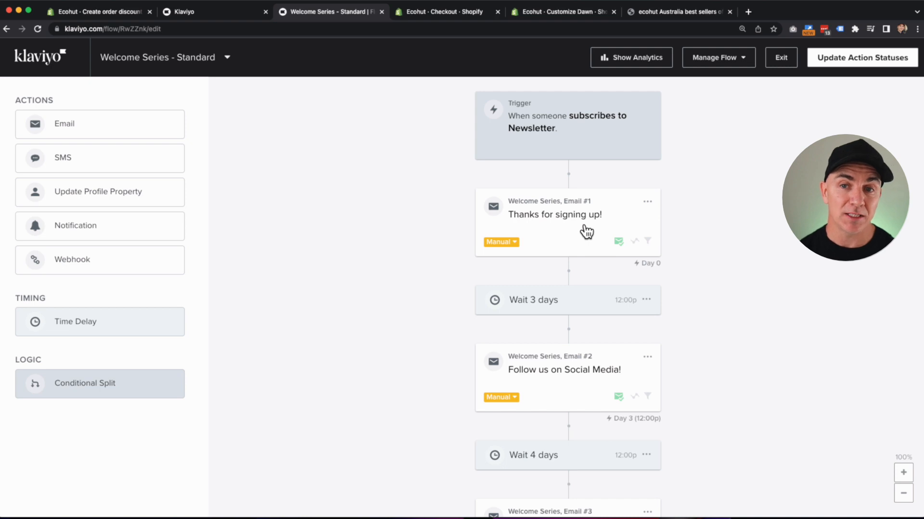
left_click(586, 231)
left_click(567, 234)
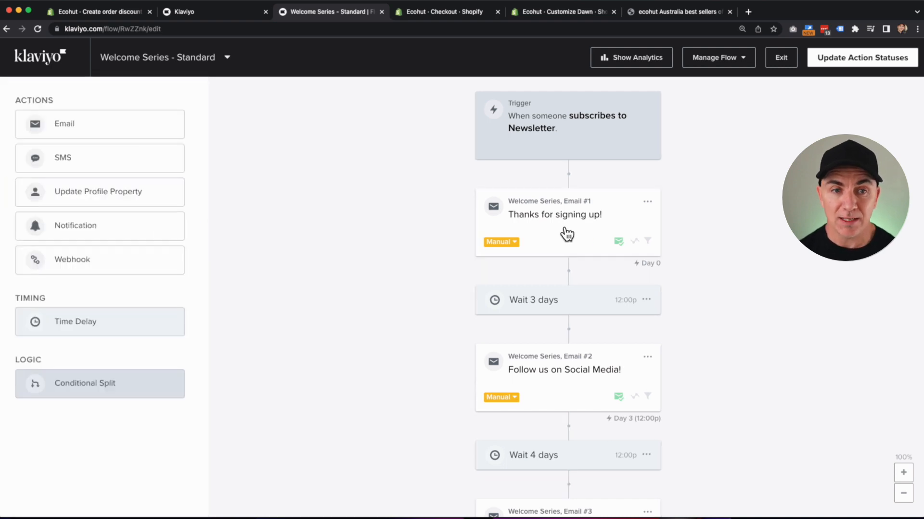
left_click(564, 234)
left_click(54, 193)
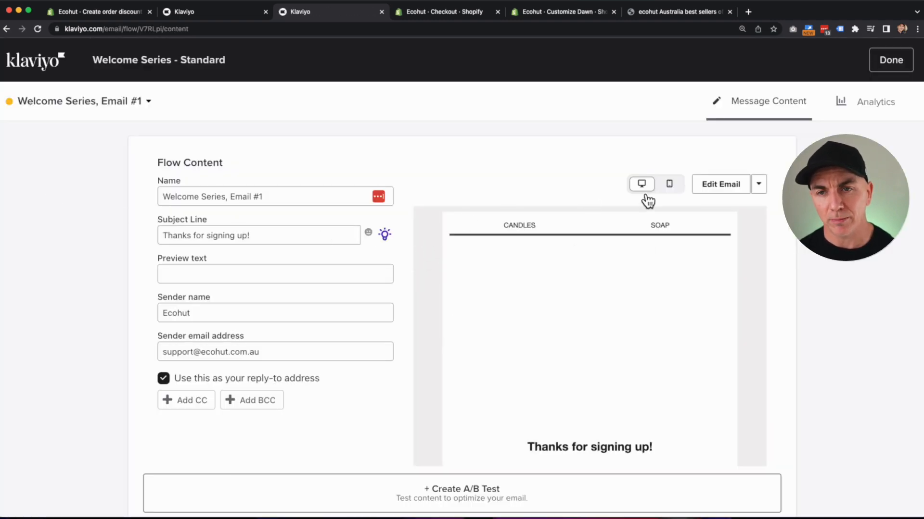
Try a Header/Link Bar block in the thank-you email, undo it, and switch to Email #2.
left_click(720, 192)
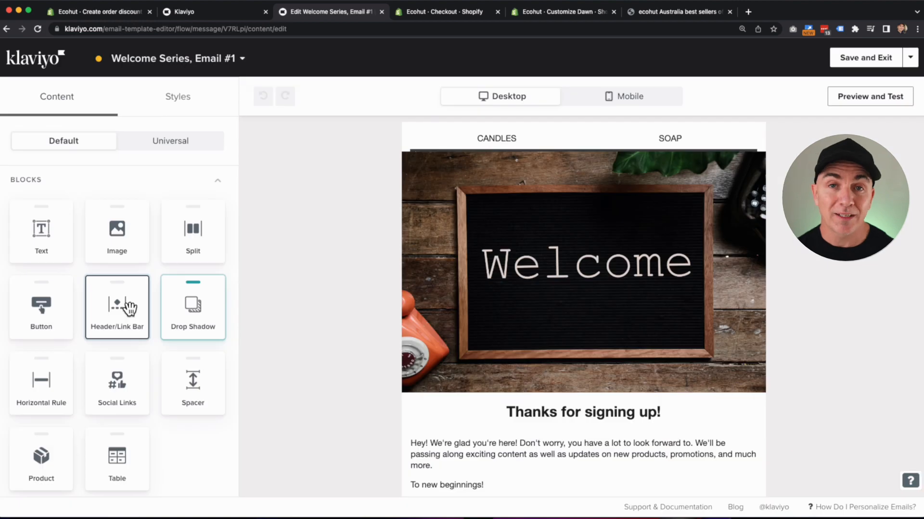
left_click_drag(126, 317, 592, 128)
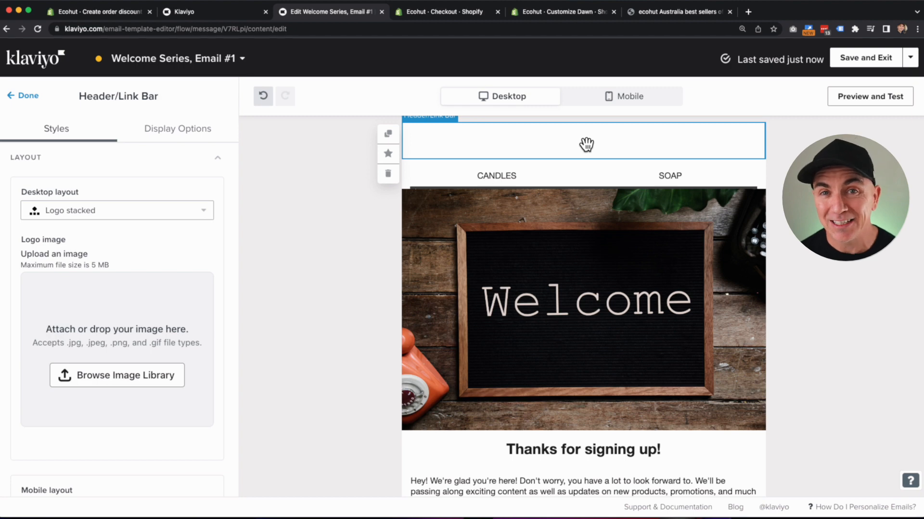
key("super+z")
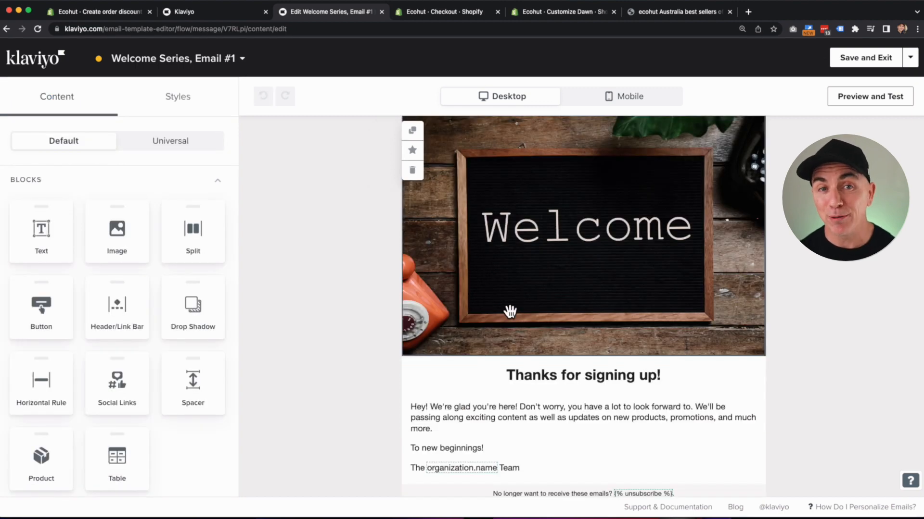
left_click(219, 64)
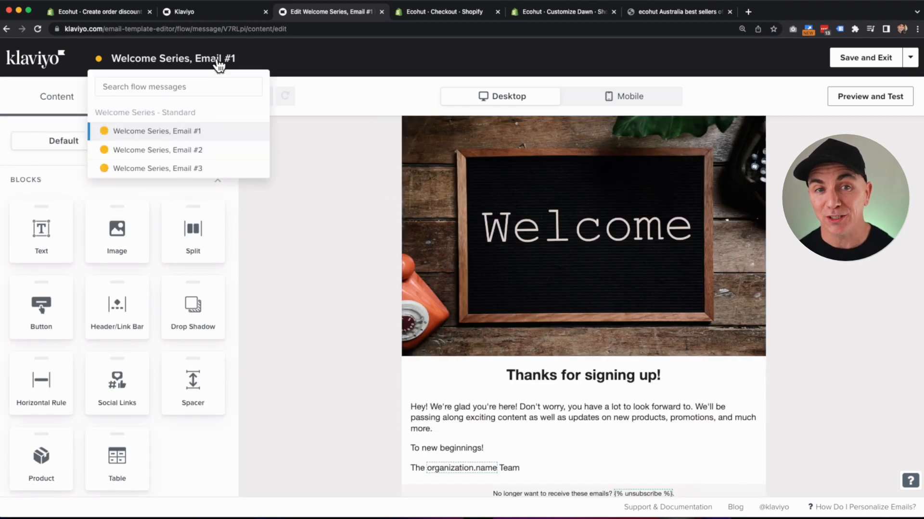
left_click(213, 151)
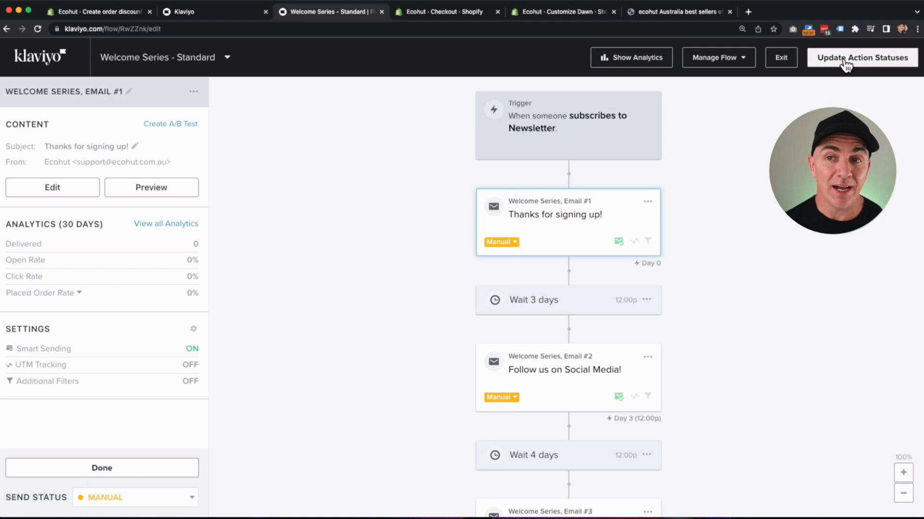
Check the Update Action Statuses options, then skip the email and SMS welcome-flow playbook steps.
left_click(847, 58)
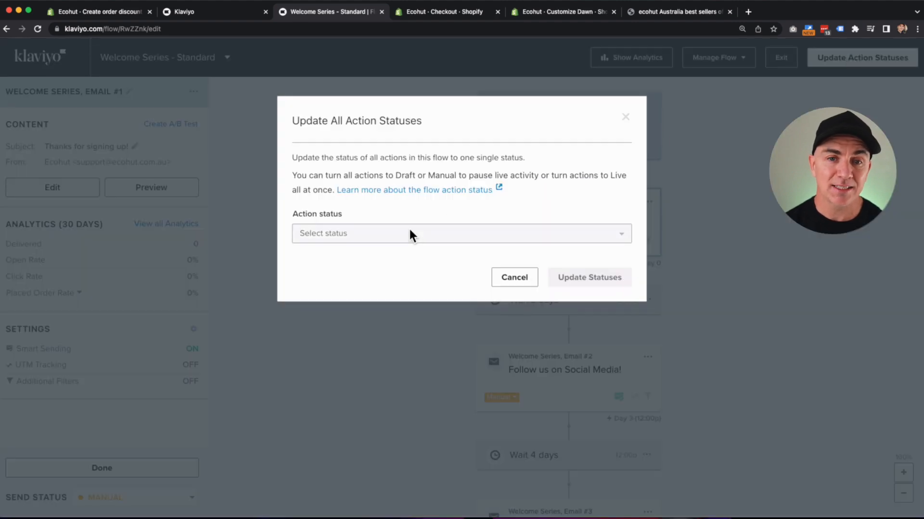
left_click(410, 234)
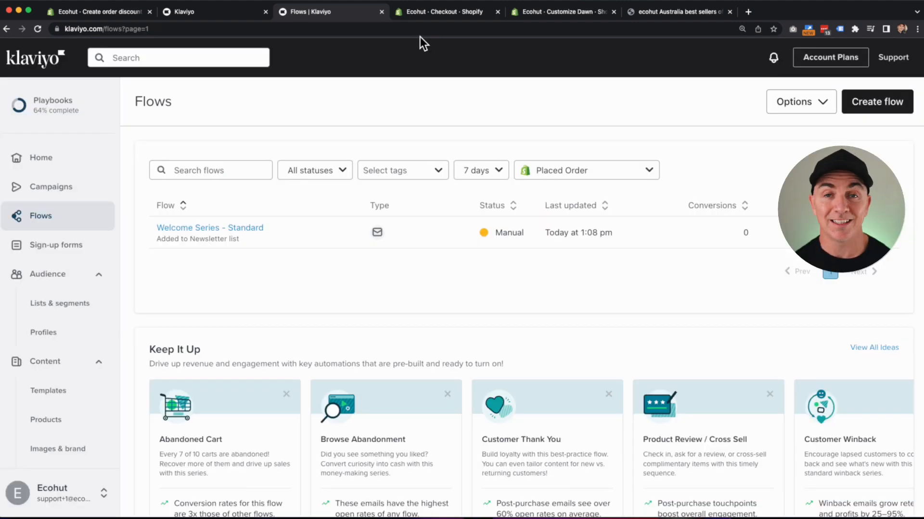
left_click(53, 108)
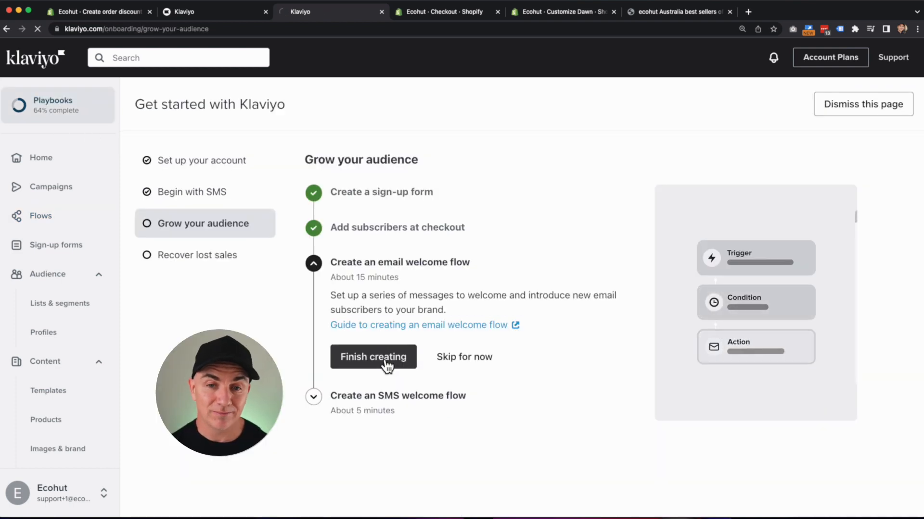
left_click(442, 356)
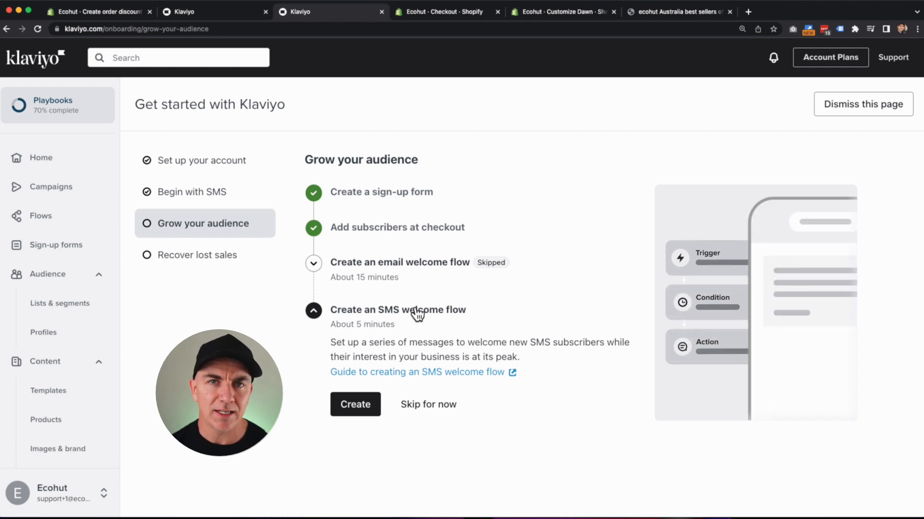
left_click(441, 412)
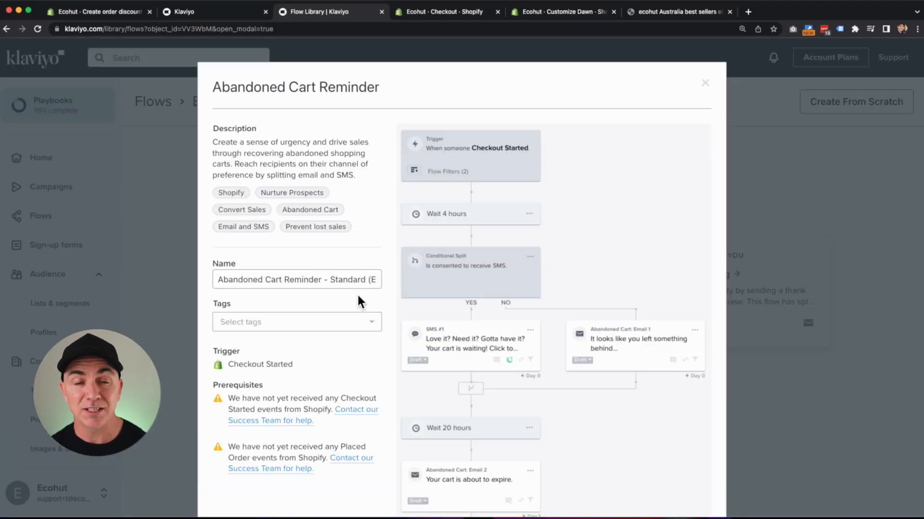
Create the Abandoned Cart Reminder - Standard flow from its Checkout Started template.
scroll(399, 178, "down", 2)
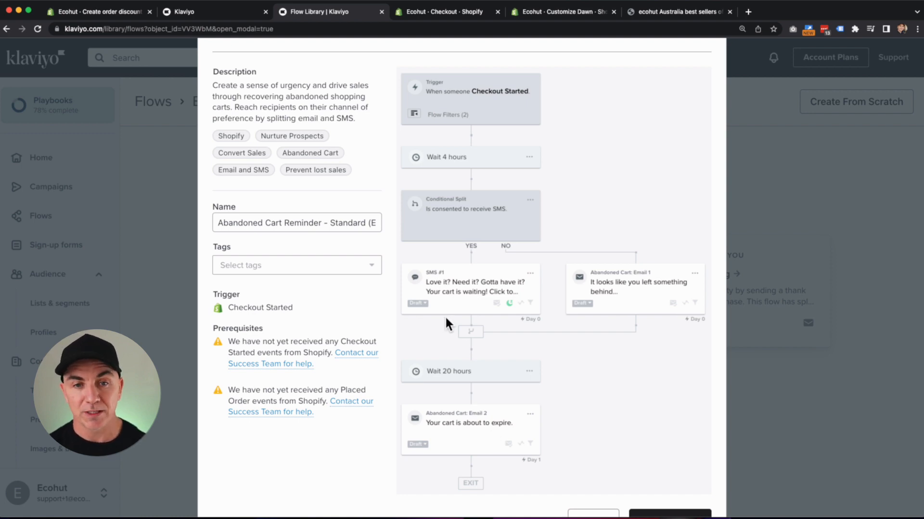
scroll(568, 397, "down", 2)
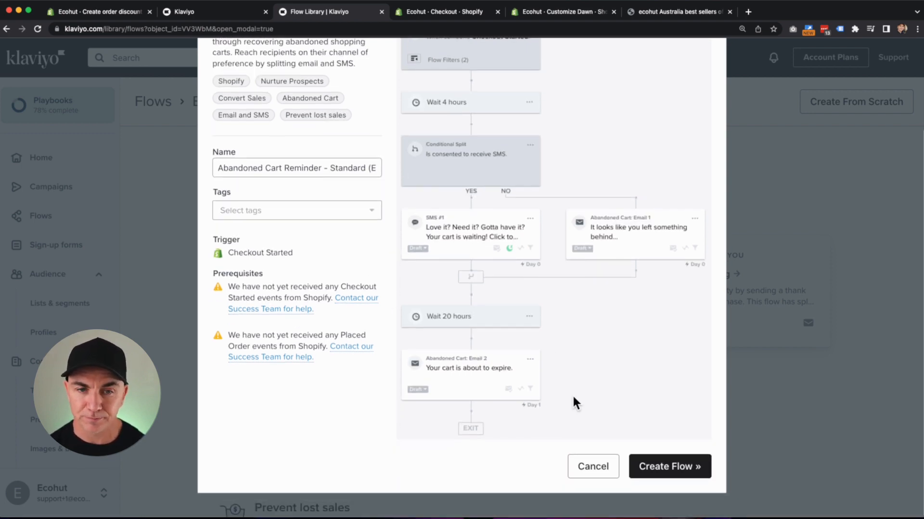
left_click(668, 466)
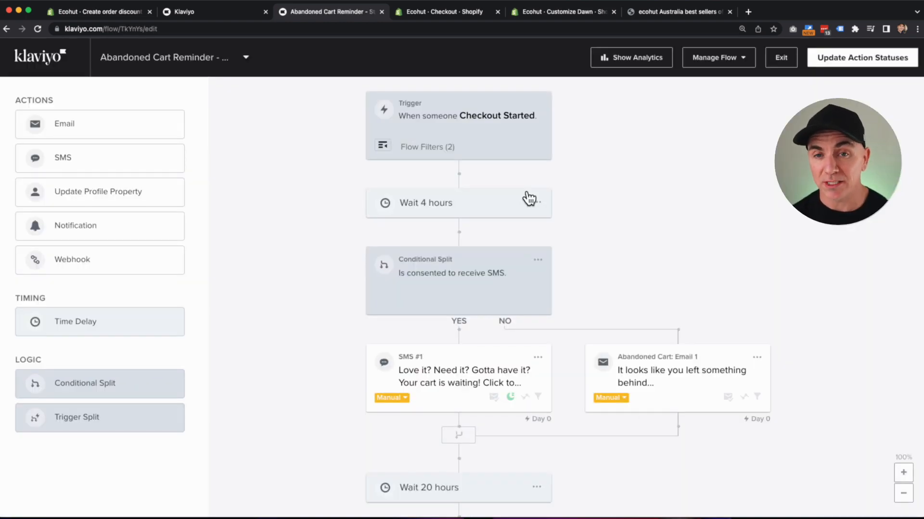
Change the abandoned-cart flow's first wait from 4 hours to 30 minutes and review SMS #1.
left_click(478, 208)
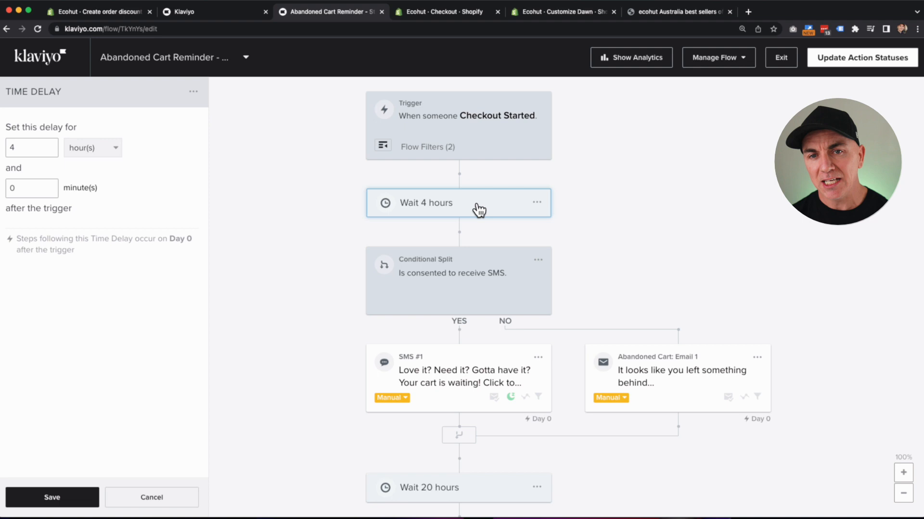
left_click(439, 208)
left_click(457, 201)
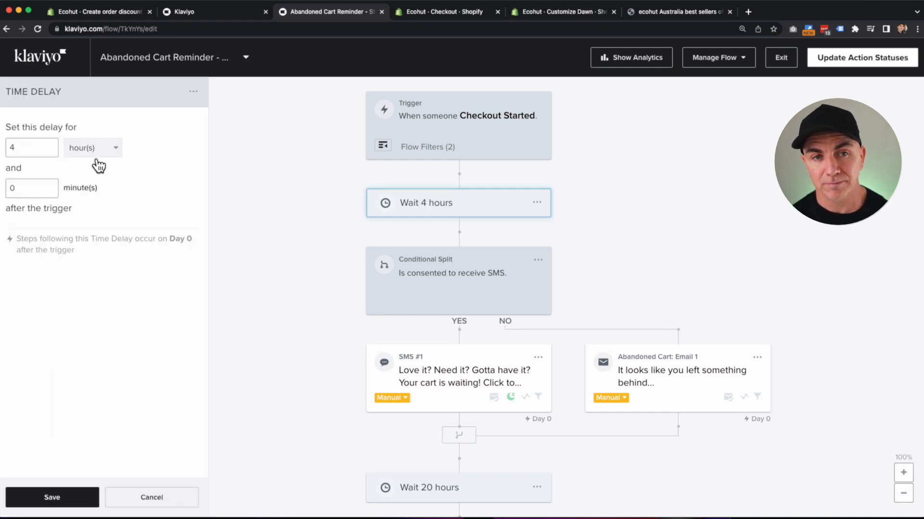
left_click(71, 149)
left_click(82, 205)
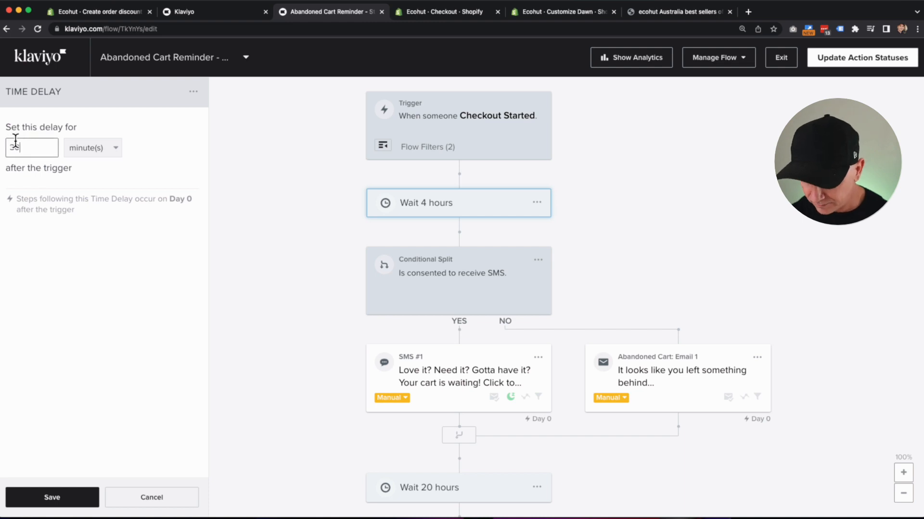
left_click(66, 497)
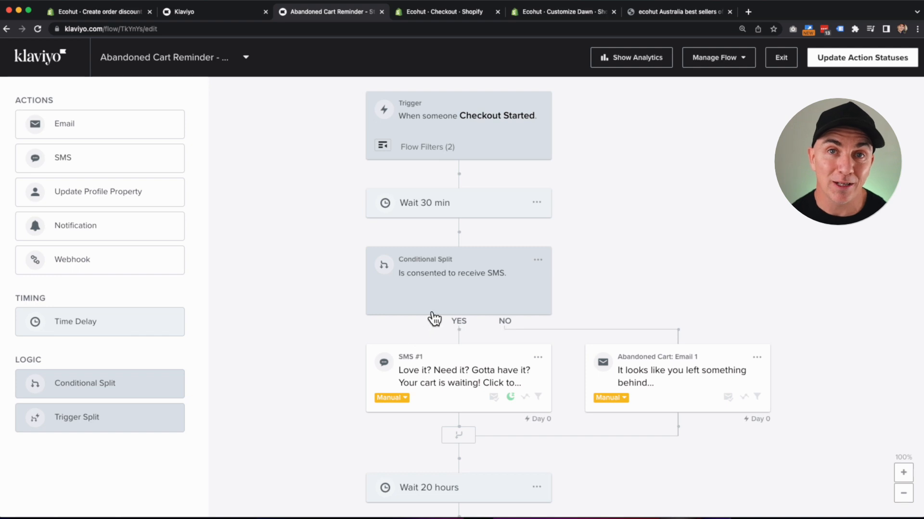
scroll(434, 319, "down", 5)
left_click(440, 215)
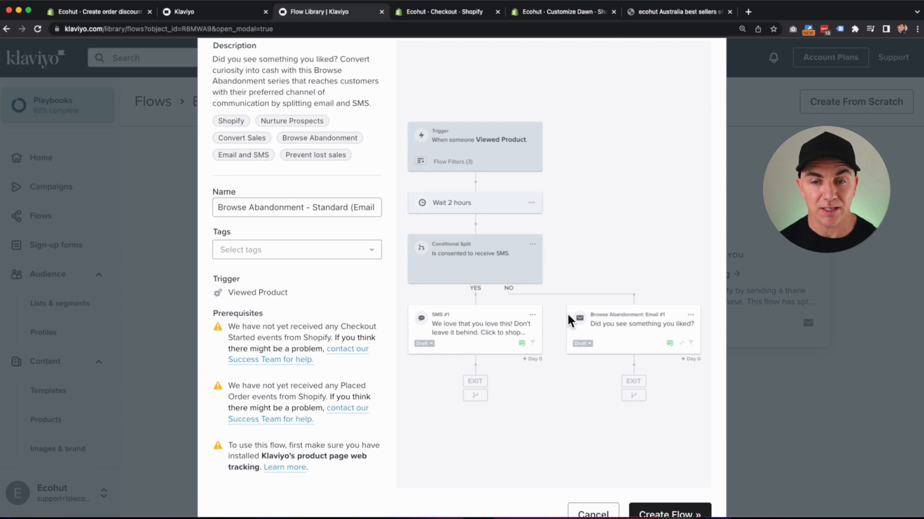
Create the Browse Abandonment - Standard flow, open Email #1 in the visual editor, and select the product table.
scroll(625, 385, "down", 2)
left_click(681, 474)
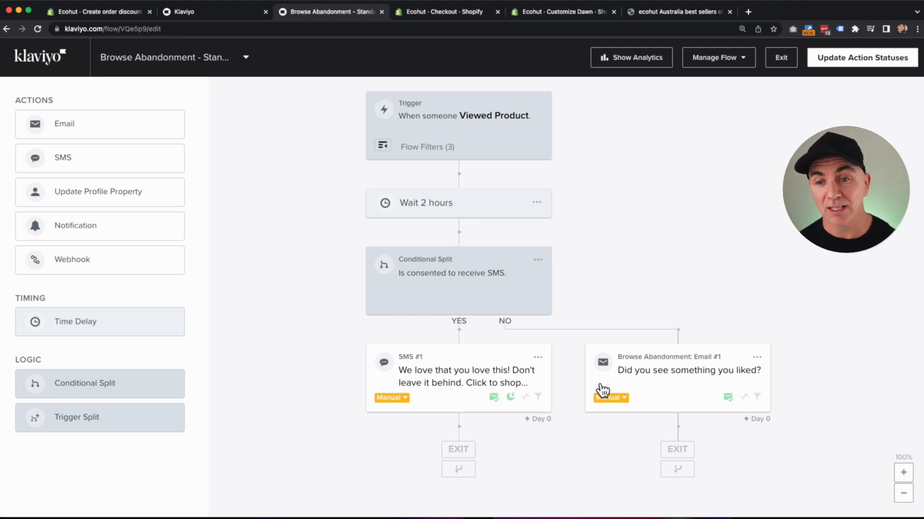
left_click(654, 383)
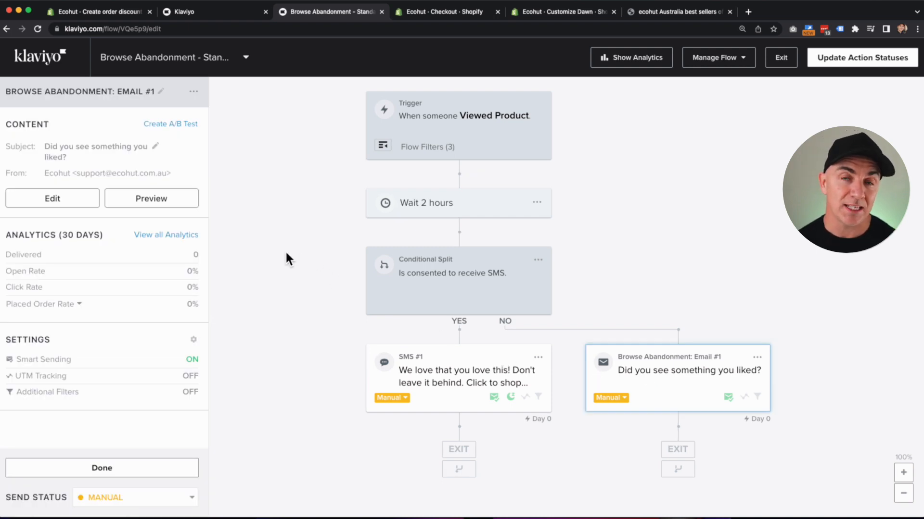
left_click(54, 199)
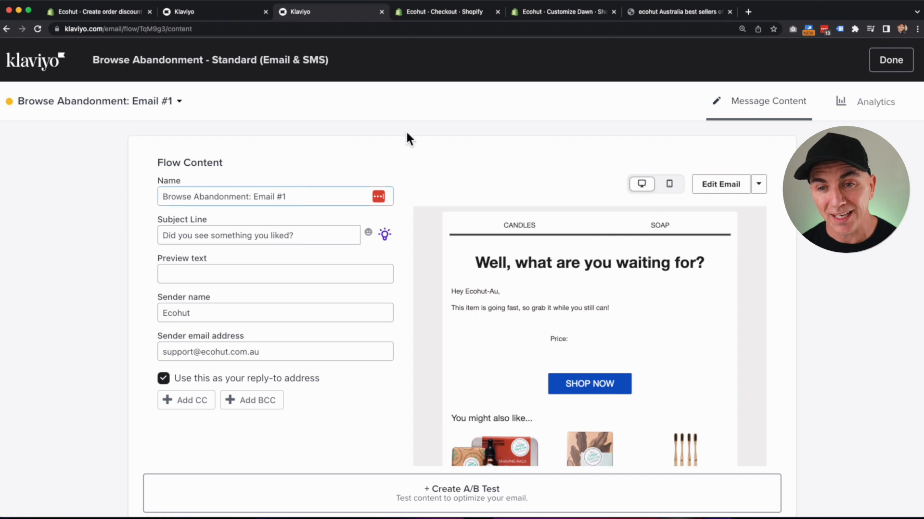
left_click(714, 186)
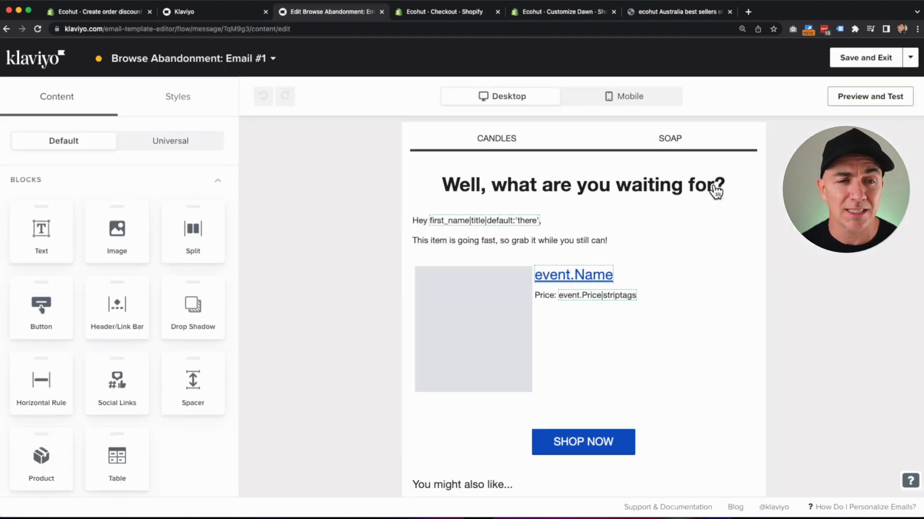
left_click(473, 277)
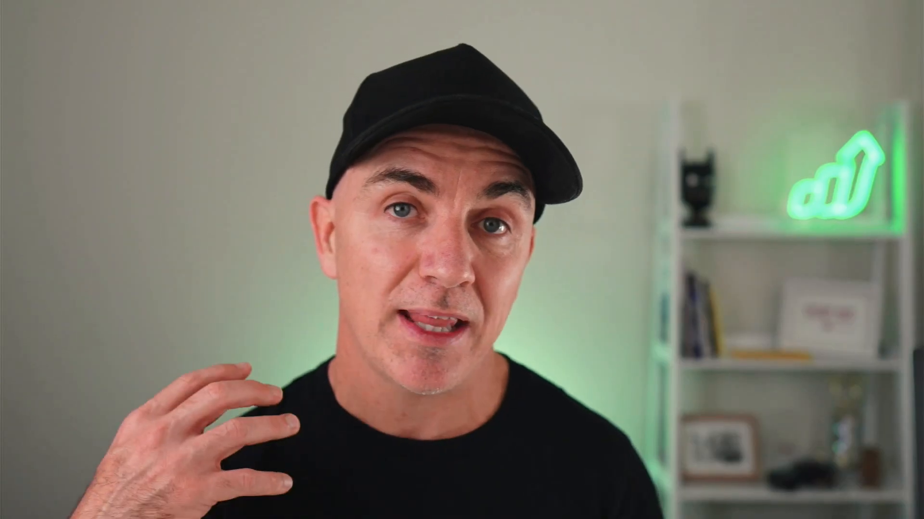